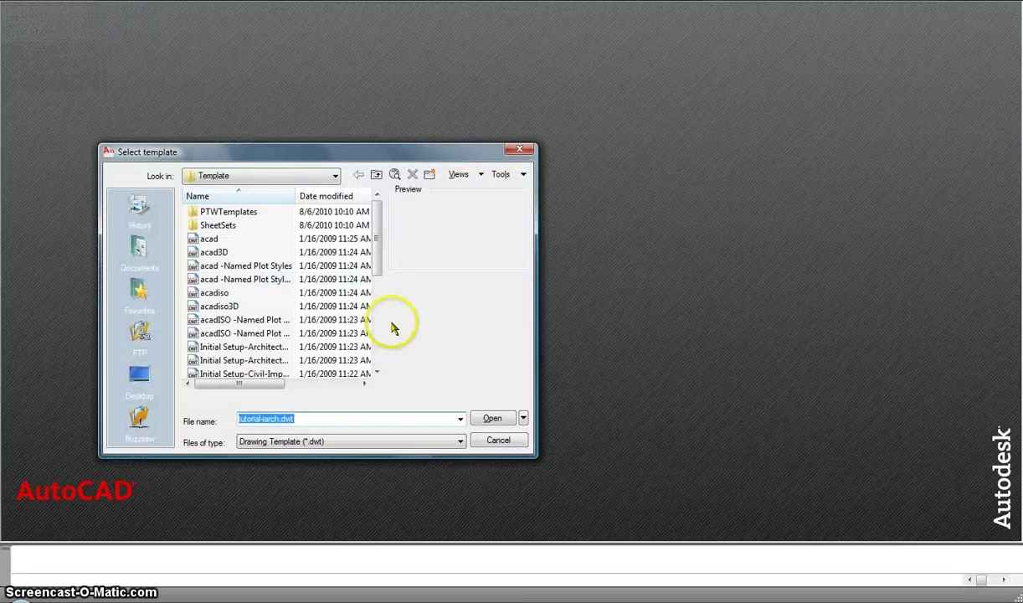
- Start a new drawing from the Tutorial-iArch template and continue past the Education Version notice
{"action": "left_click_drag", "start_coordinate": [377, 239], "coordinate": [370, 338]}
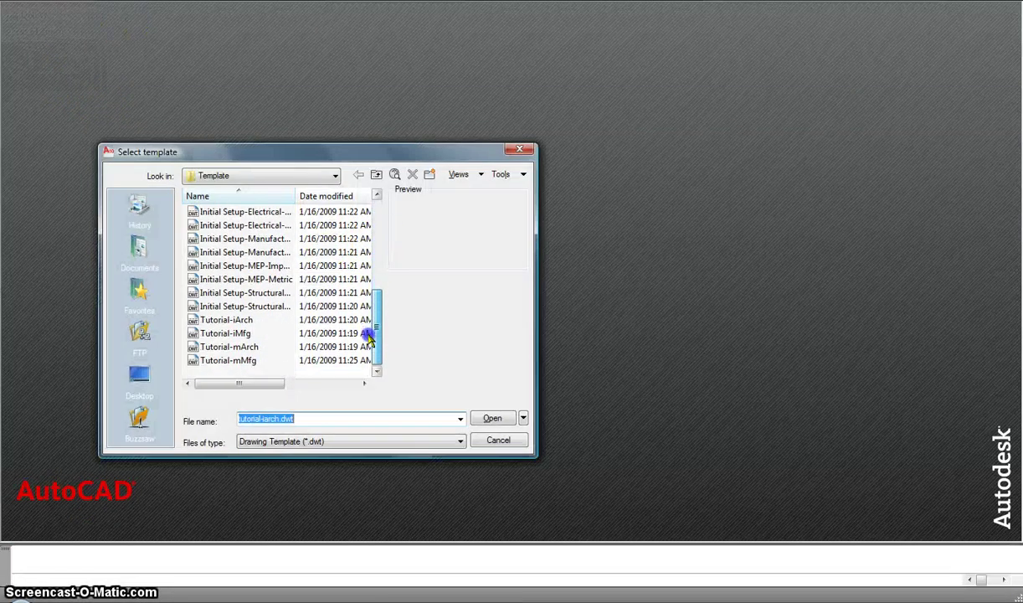
{"action": "left_click", "coordinate": [232, 321]}
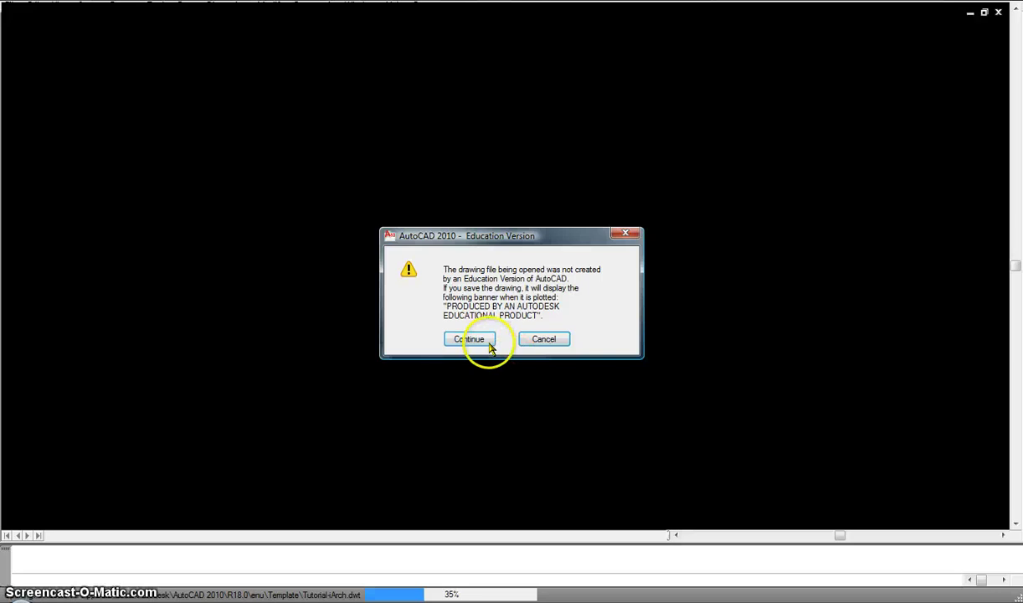
{"action": "left_click", "coordinate": [470, 339]}
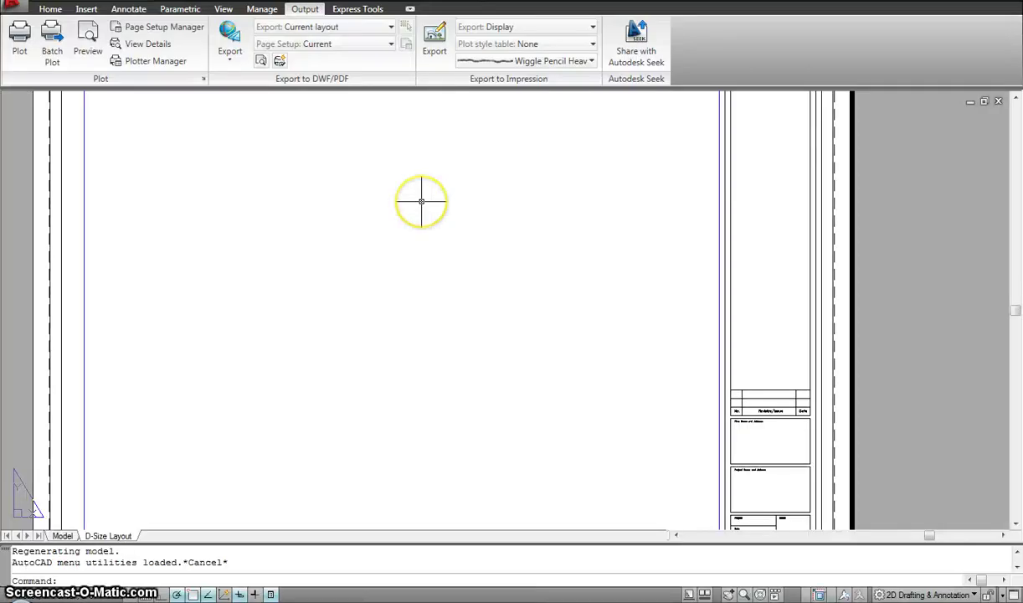
- Try to measure the D-size sheet's left edge from its lower corner to its upper corner with the Distance command
{"action": "scroll", "coordinate": [463, 270], "scroll_direction": "down", "scroll_amount": 2}
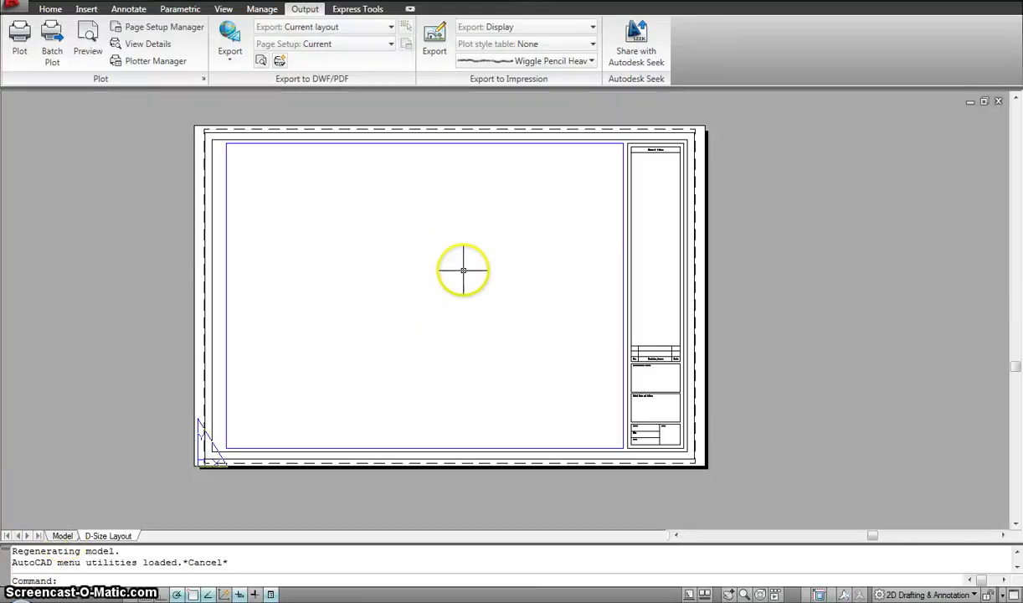
{"action": "middle_click_drag", "start_coordinate": [502, 256], "coordinate": [425, 244]}
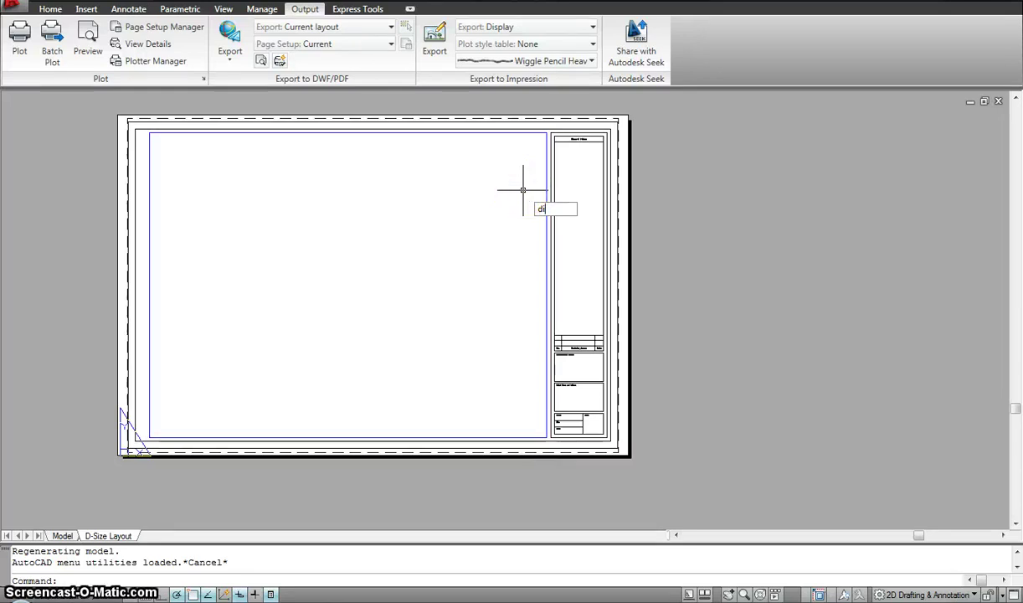
{"action": "key", "text": "Return"}
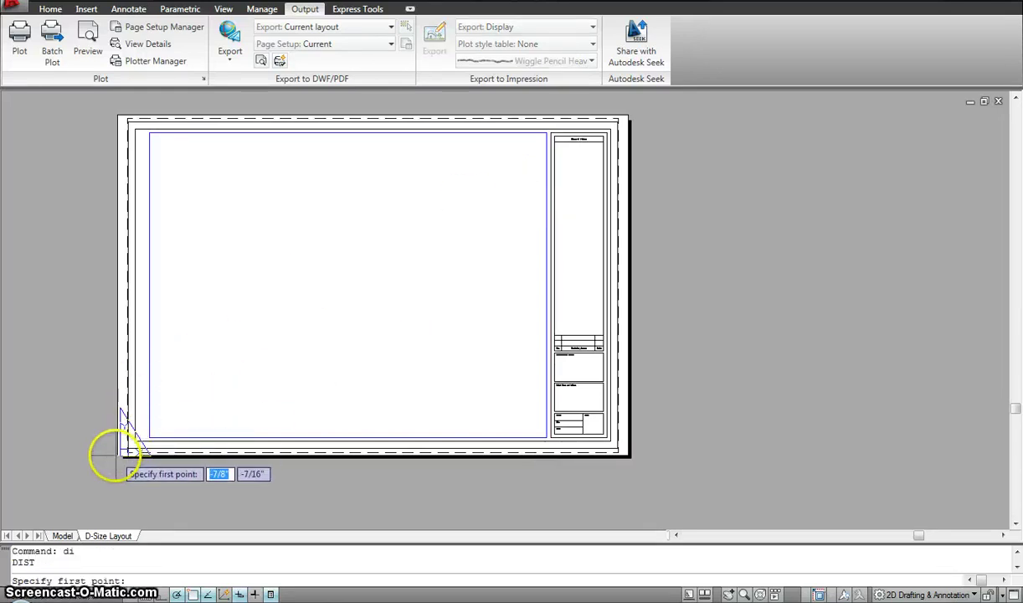
{"action": "left_click", "coordinate": [121, 452]}
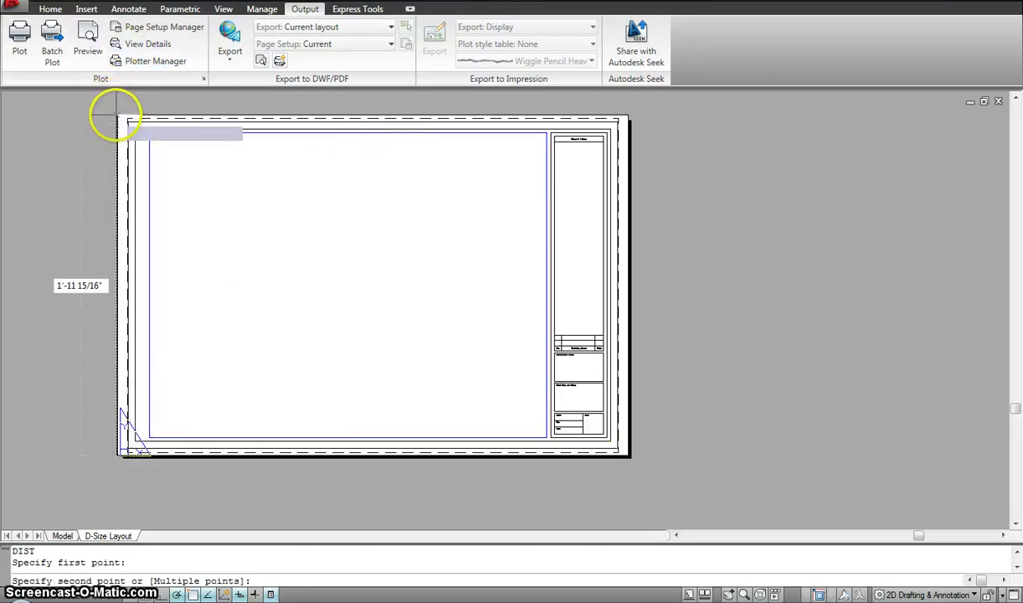
{"action": "key", "text": "Escape"}
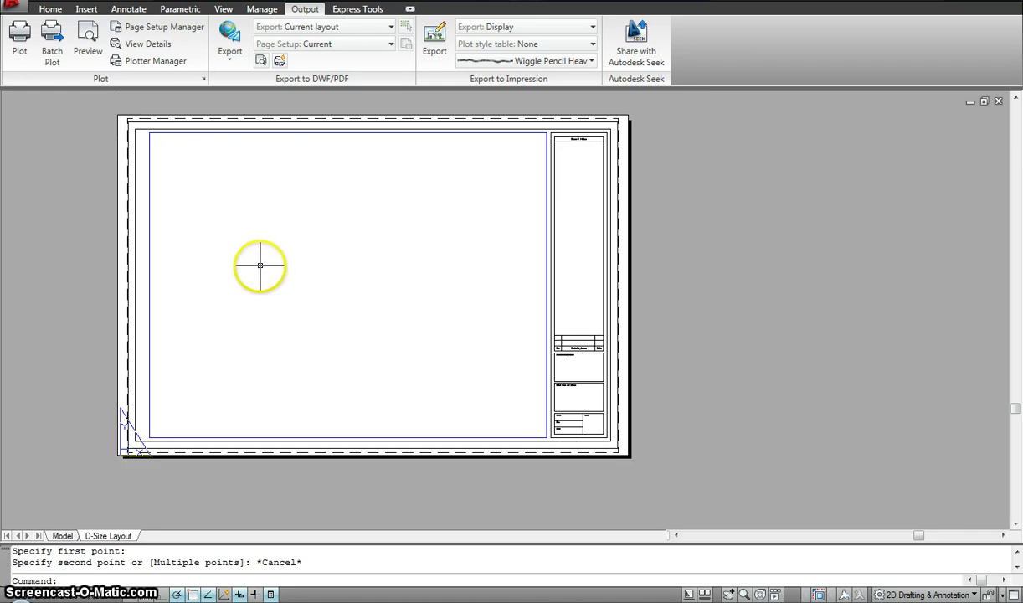
- Compare model space with the D-Size Layout by switching between the two, finishing on the layout
{"action": "left_click", "coordinate": [64, 537]}
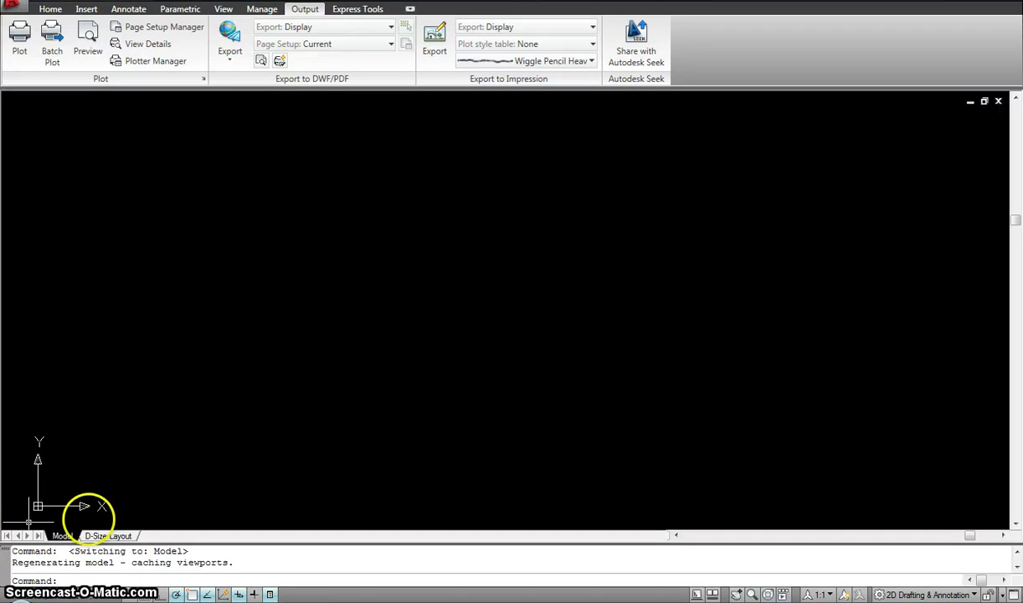
{"action": "mouse_move", "coordinate": [106, 540]}
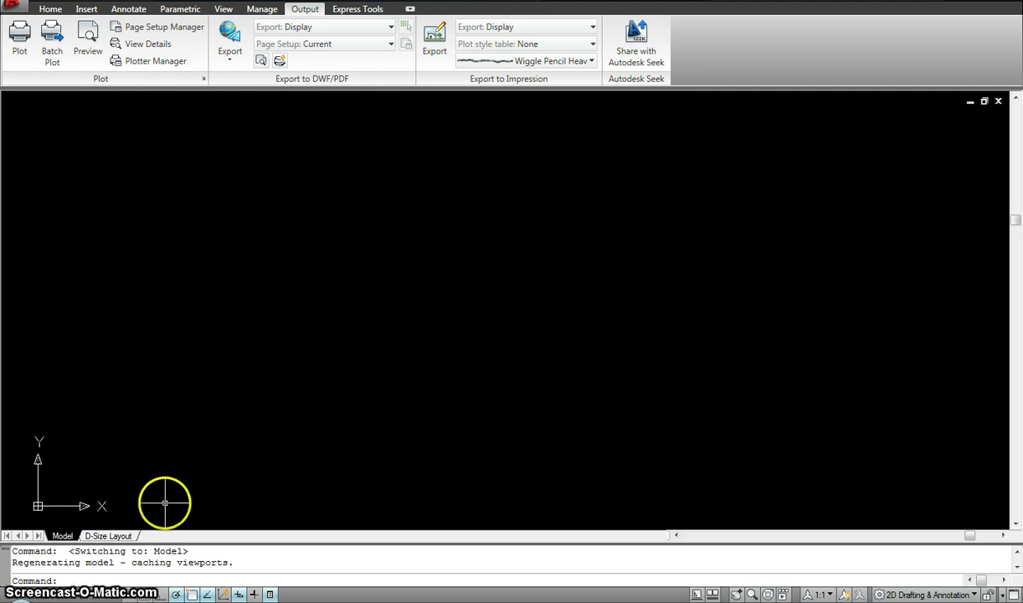
{"action": "left_click", "coordinate": [109, 535]}
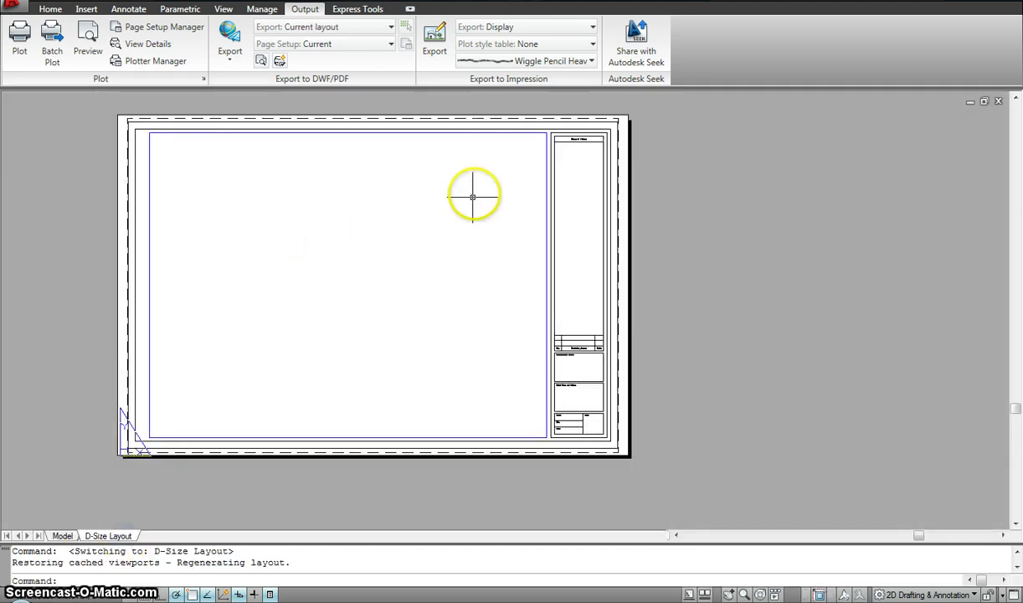
{"action": "mouse_move", "coordinate": [427, 122]}
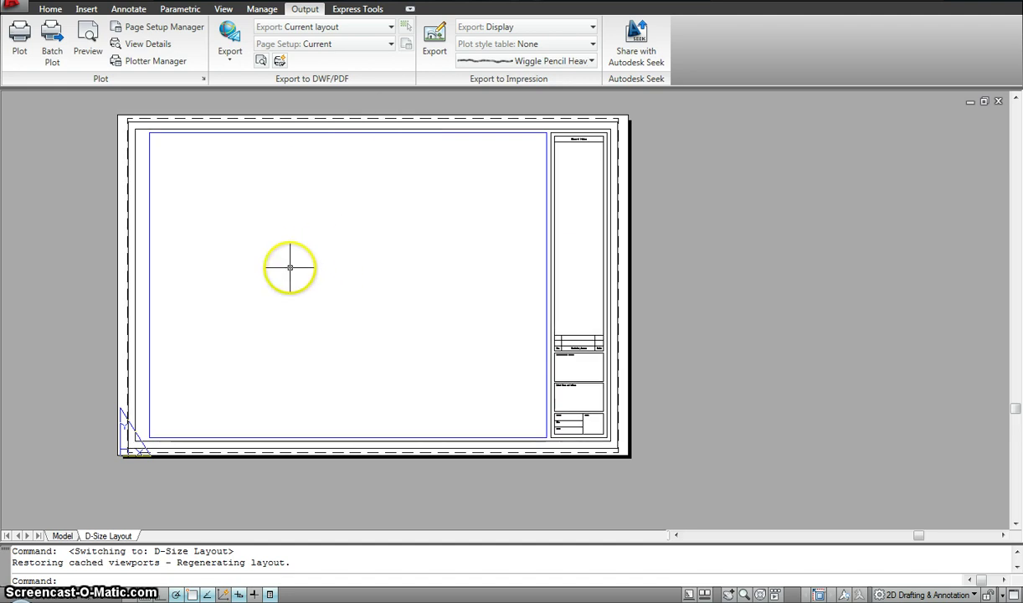
{"action": "mouse_move", "coordinate": [68, 540]}
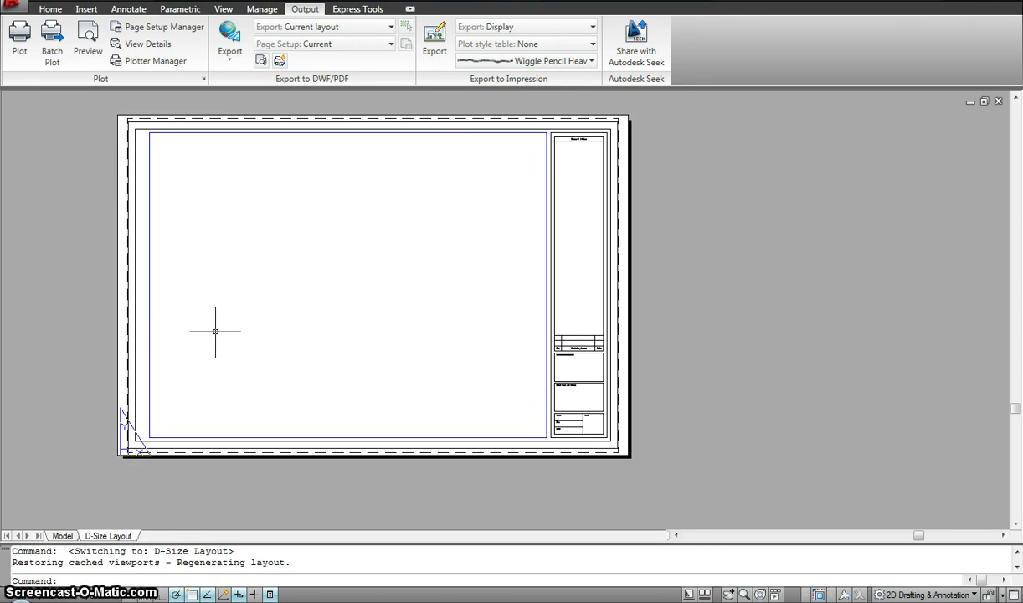
{"action": "left_click", "coordinate": [64, 535]}
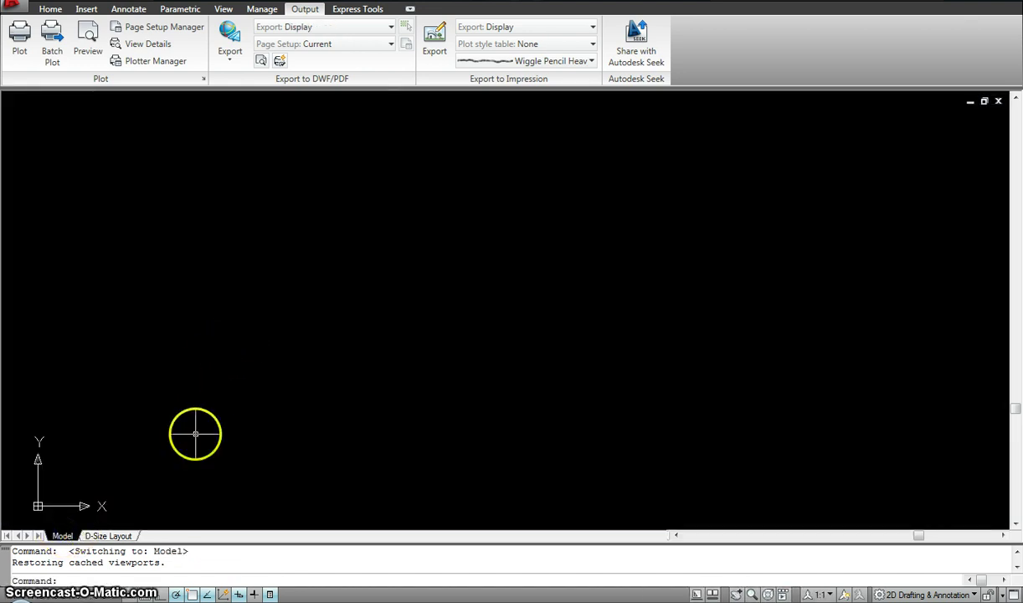
{"action": "left_click", "coordinate": [113, 534]}
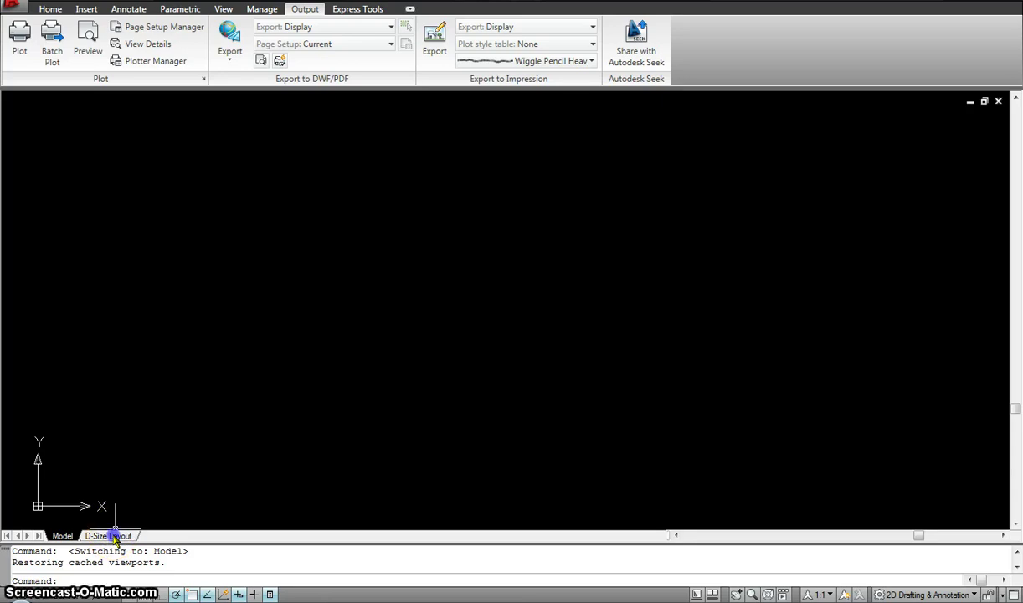
{"action": "left_click", "coordinate": [63, 536]}
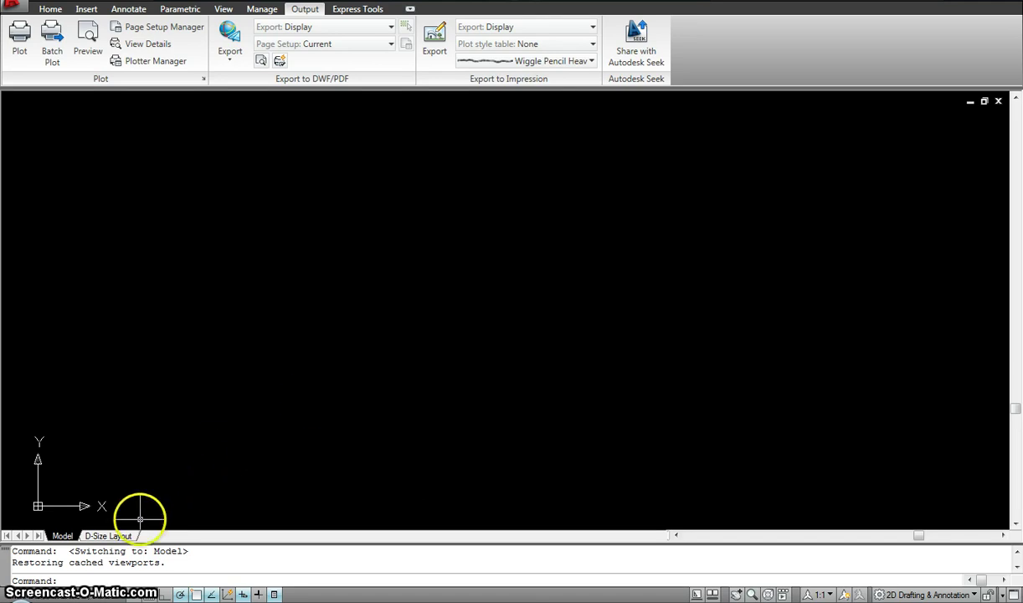
{"action": "left_click", "coordinate": [109, 535]}
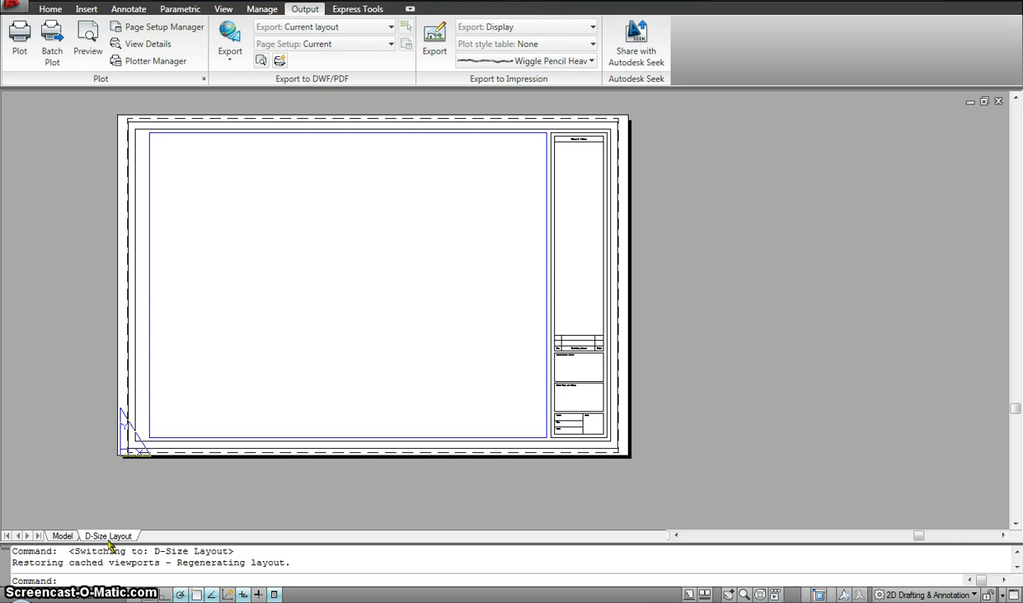
{"action": "left_click", "coordinate": [103, 537]}
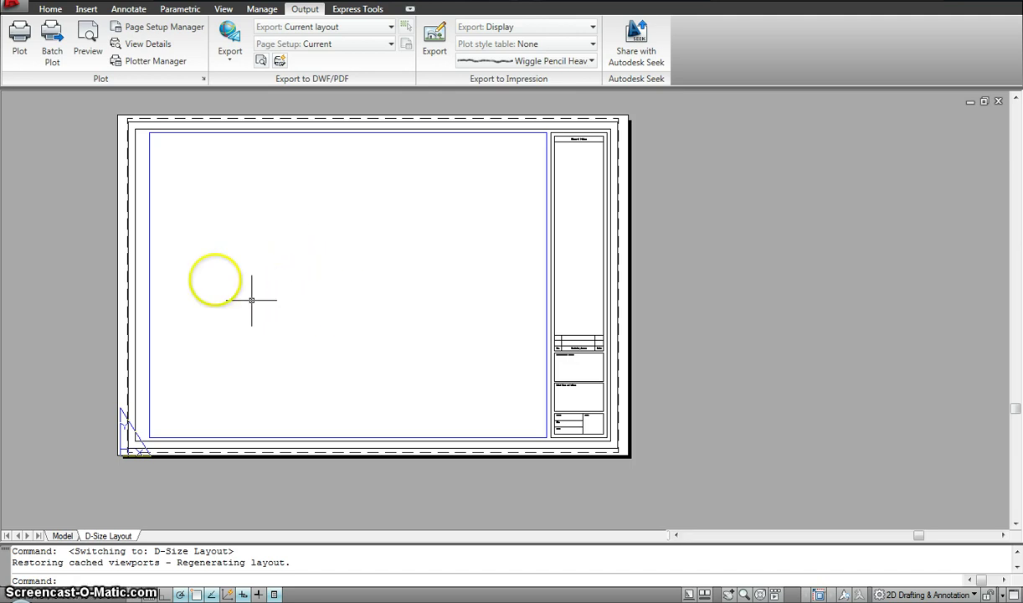
- Inspect the layout viewport's quick properties and viewport scale, checking model space in between
{"action": "left_click", "coordinate": [149, 197]}
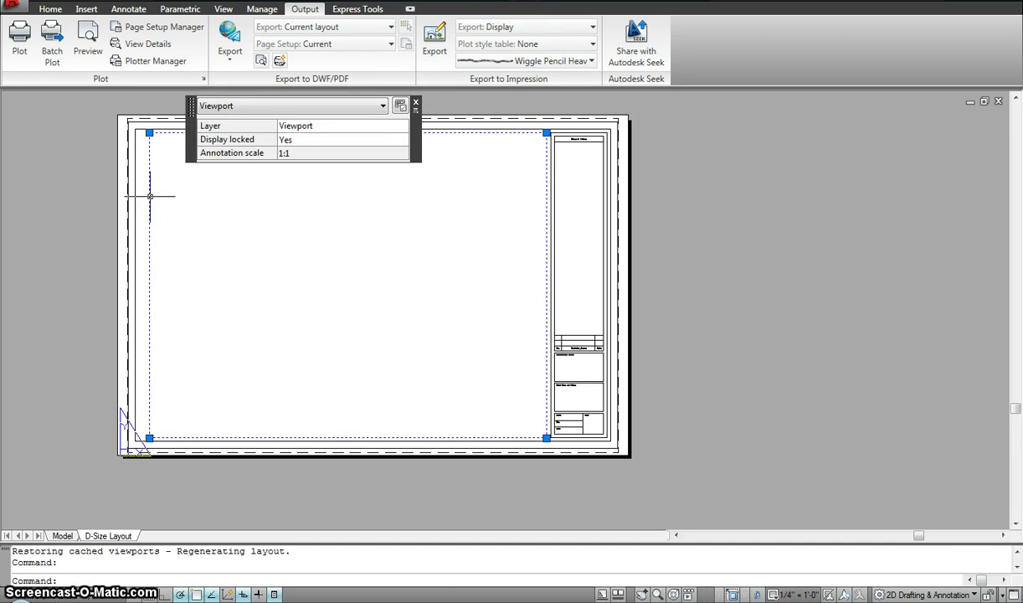
{"action": "left_click", "coordinate": [416, 104]}
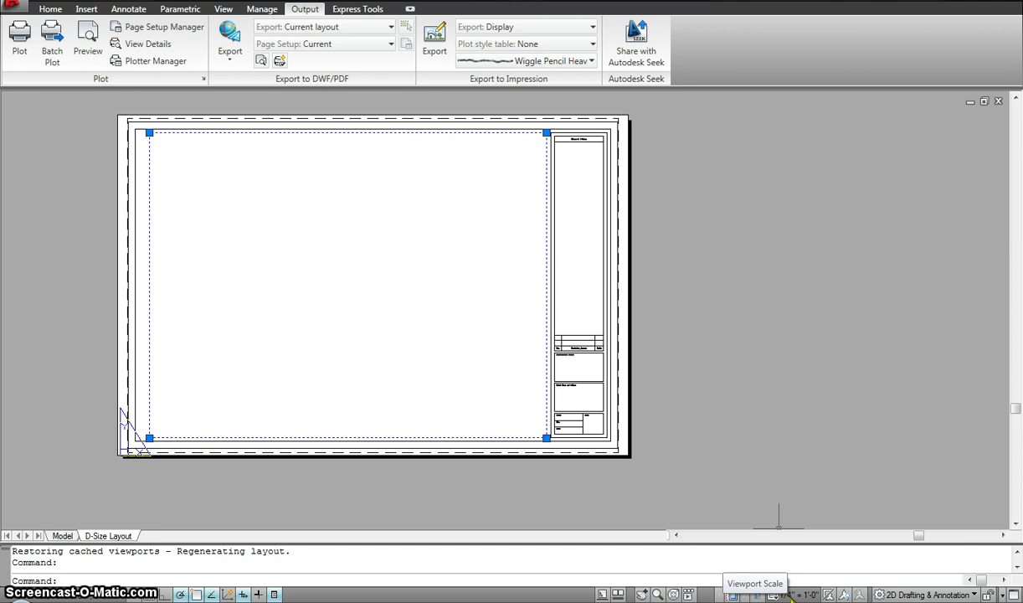
{"action": "left_click", "coordinate": [73, 537]}
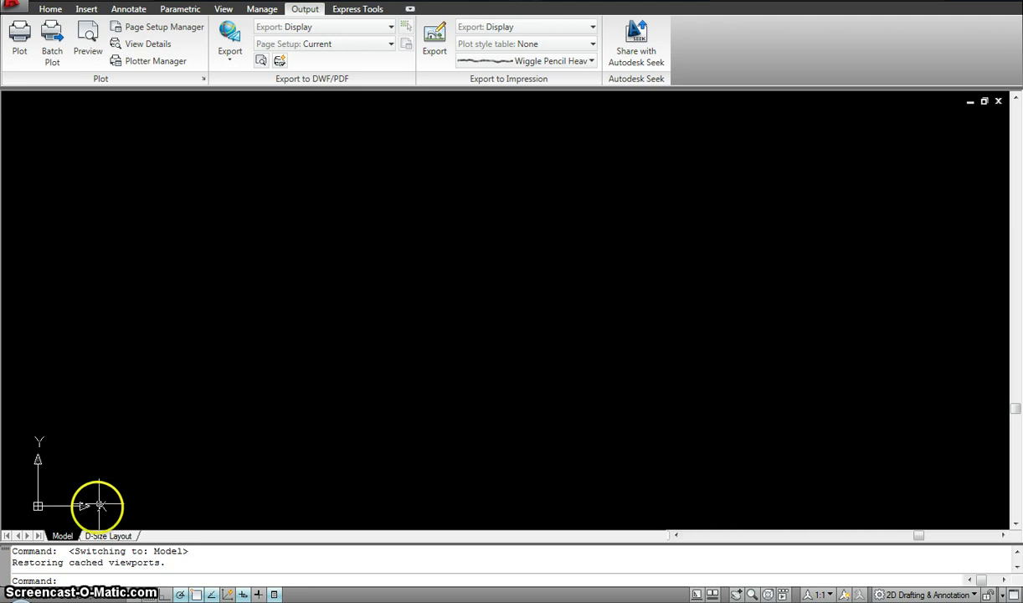
{"action": "left_click", "coordinate": [99, 536]}
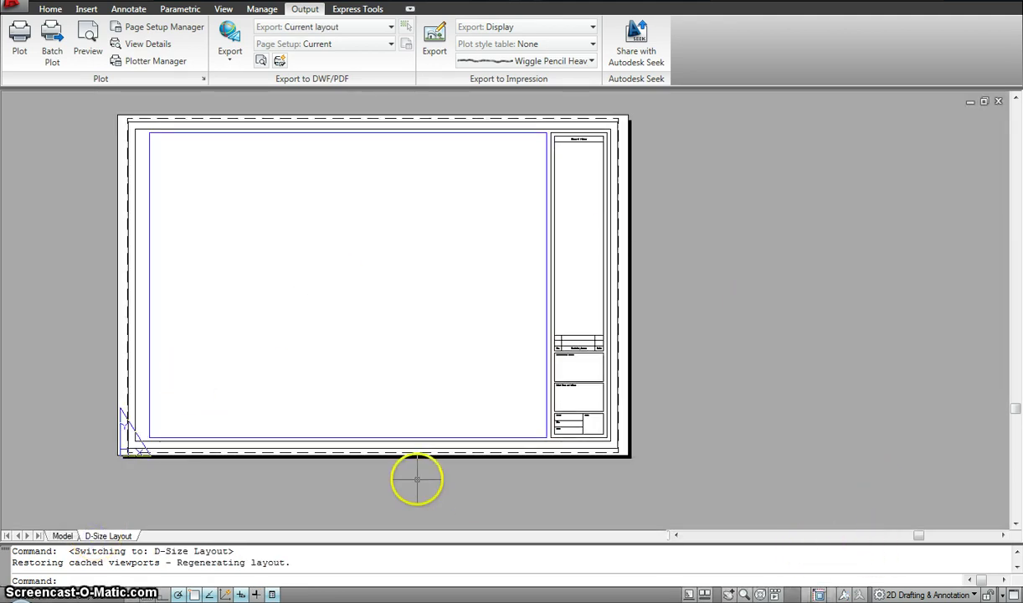
{"action": "left_click", "coordinate": [439, 437]}
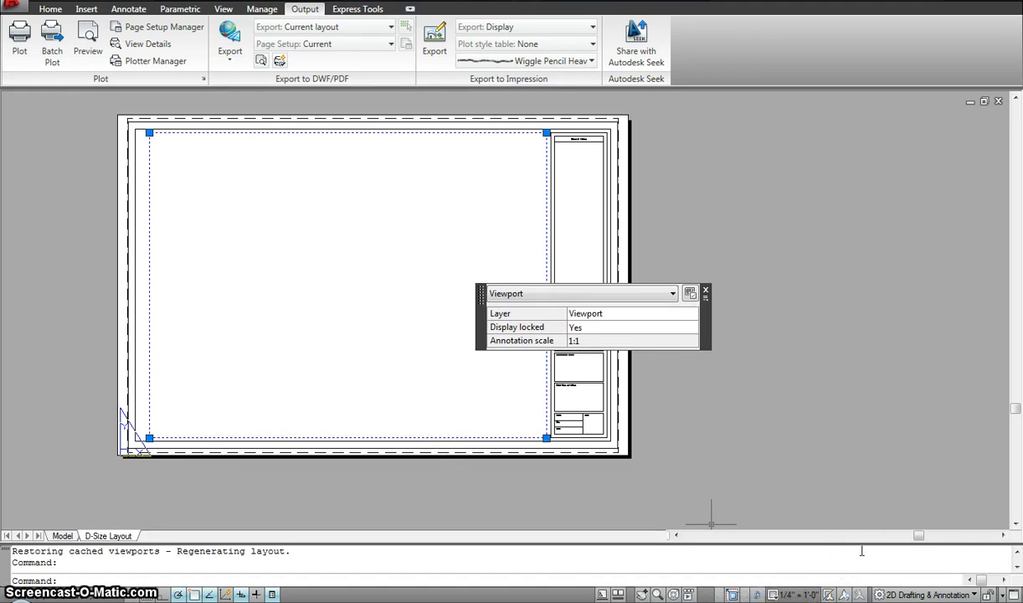
{"action": "left_click", "coordinate": [705, 291]}
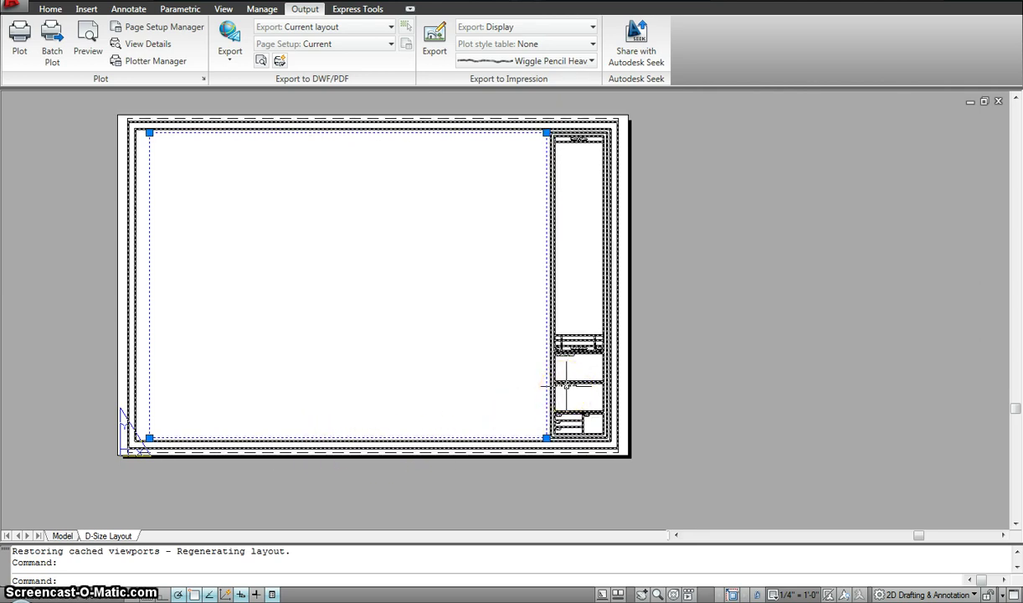
- Examine the layout's title block, including the firm, project, sheet and revision fields and the notes heading
{"action": "mouse_move", "coordinate": [566, 386]}
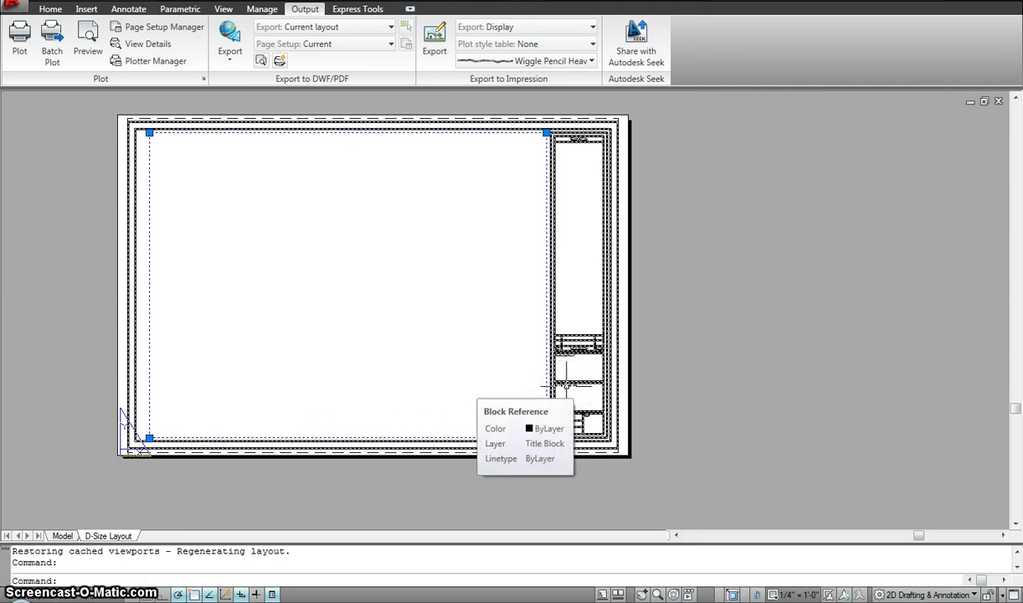
{"action": "scroll", "coordinate": [566, 386], "scroll_direction": "up", "scroll_amount": 5}
{"action": "middle_click_drag", "start_coordinate": [566, 426], "coordinate": [557, 301]}
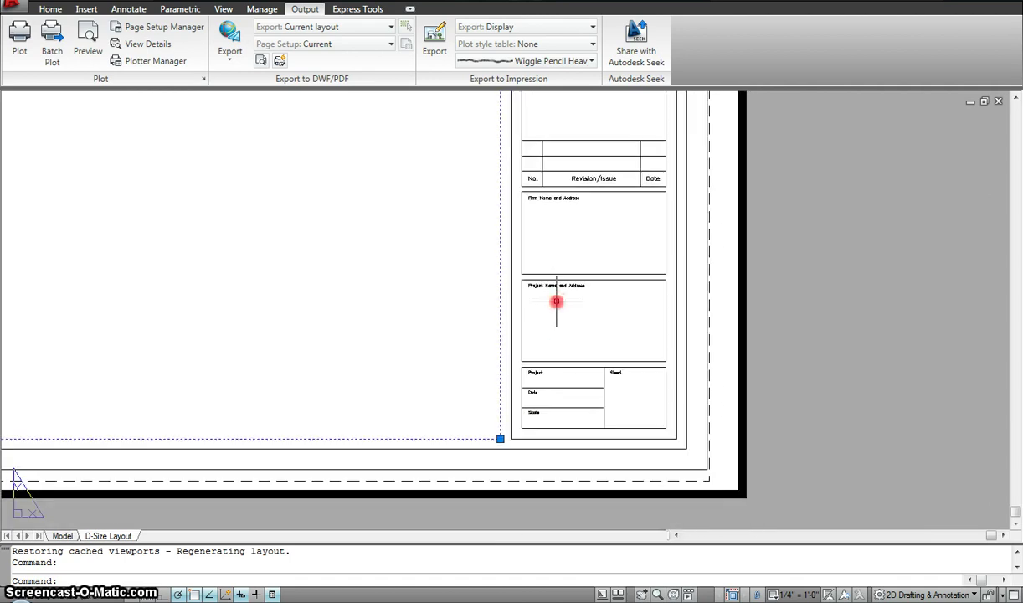
{"action": "mouse_move", "coordinate": [551, 289]}
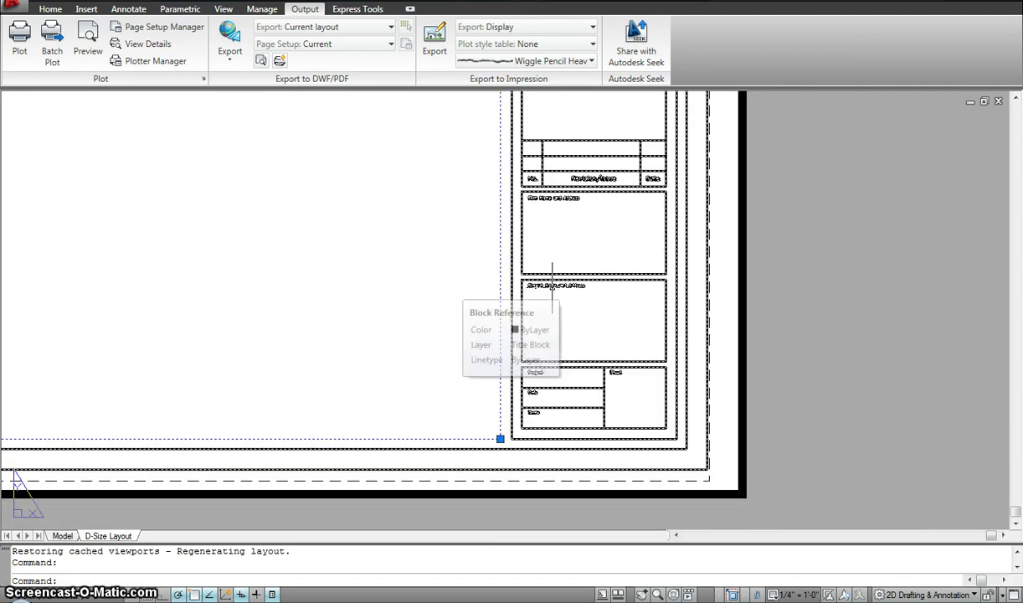
{"action": "left_click", "coordinate": [613, 336]}
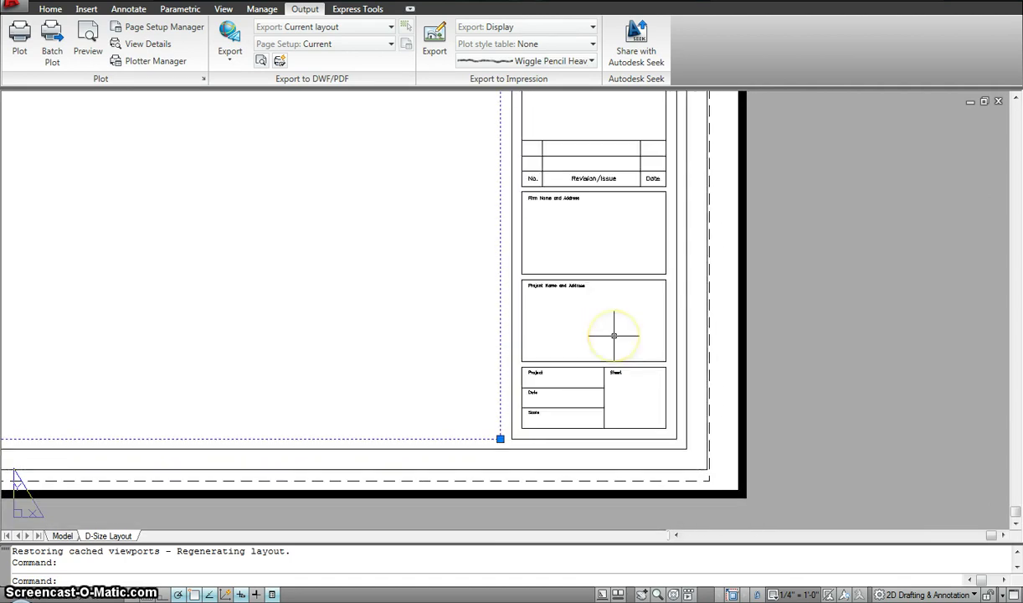
{"action": "scroll", "coordinate": [565, 316], "scroll_direction": "up", "scroll_amount": 3}
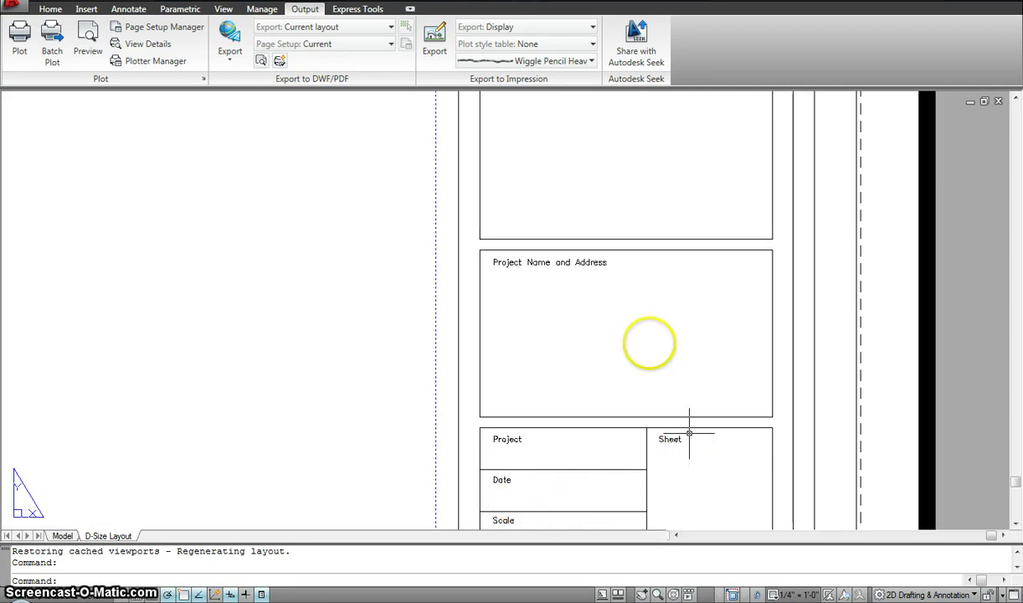
{"action": "scroll", "coordinate": [689, 433], "scroll_direction": "down", "scroll_amount": 2}
{"action": "middle_click_drag", "start_coordinate": [634, 235], "coordinate": [621, 315]}
{"action": "middle_click_drag", "start_coordinate": [644, 223], "coordinate": [630, 327]}
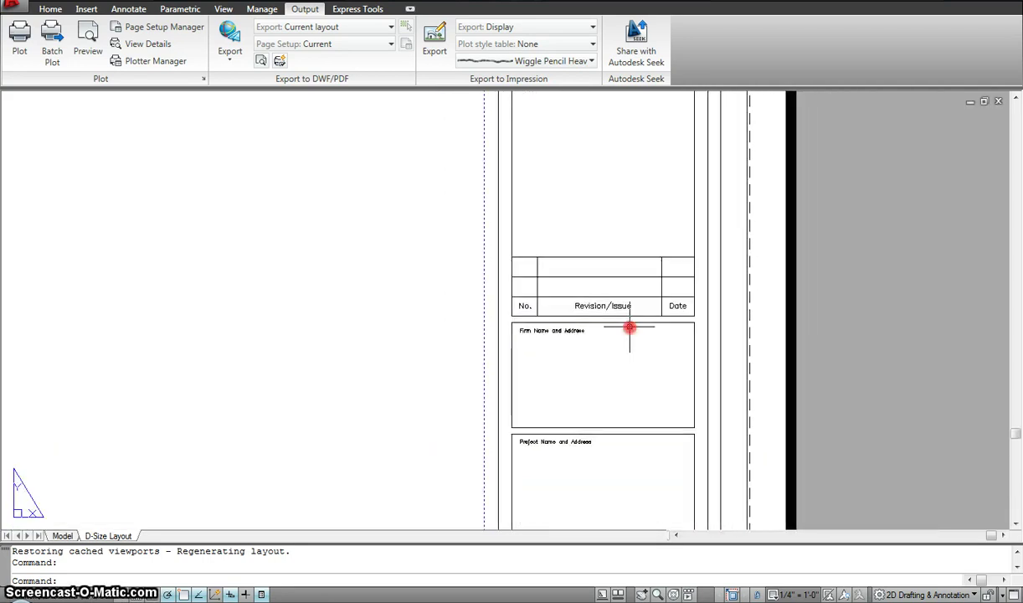
{"action": "scroll", "coordinate": [628, 205], "scroll_direction": "down", "scroll_amount": 2}
{"action": "middle_click_drag", "start_coordinate": [621, 246], "coordinate": [599, 306]}
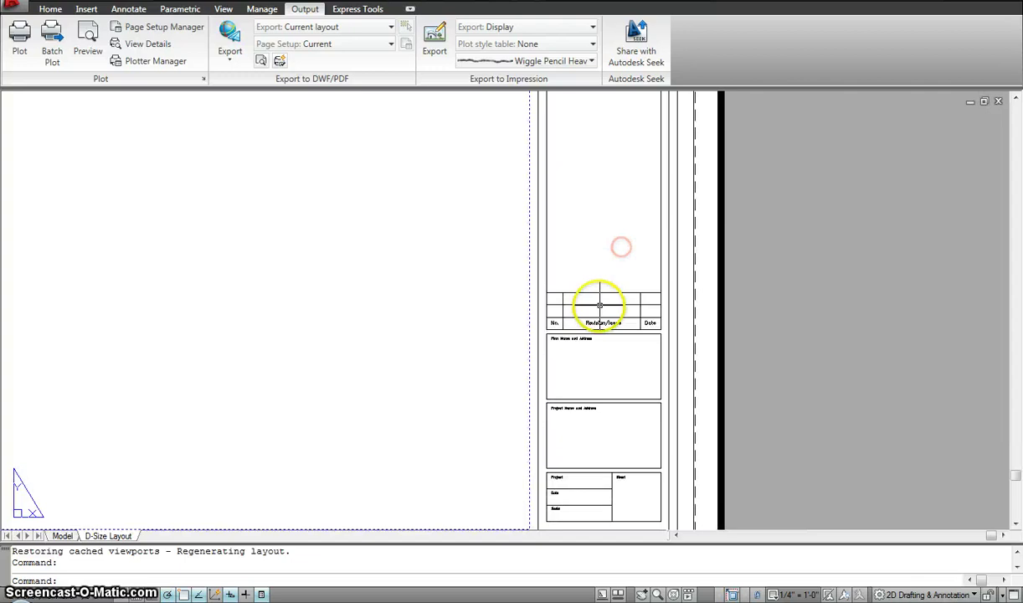
{"action": "scroll", "coordinate": [600, 289], "scroll_direction": "down", "scroll_amount": 4}
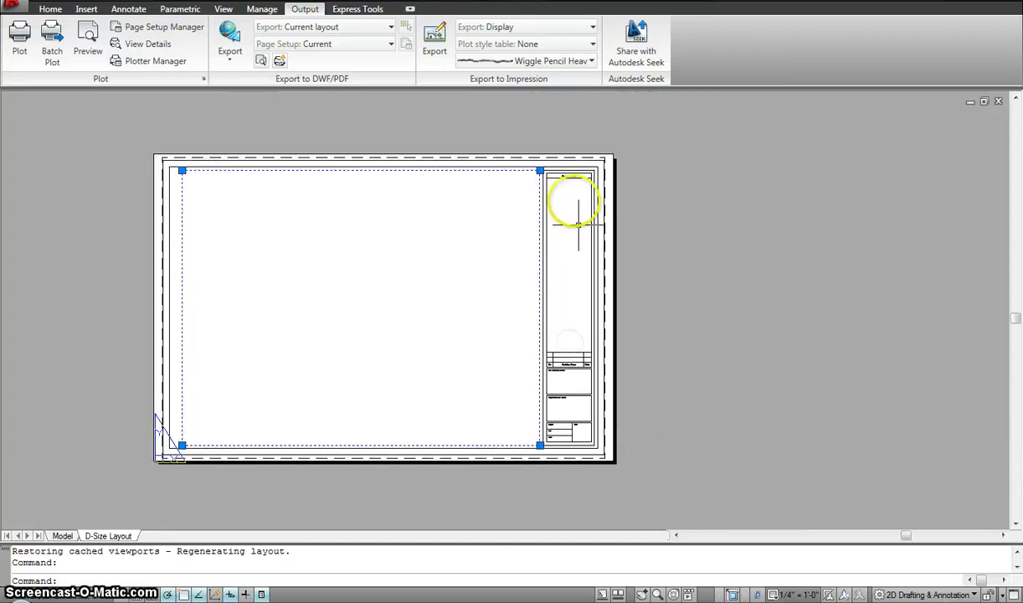
{"action": "left_click", "coordinate": [572, 180]}
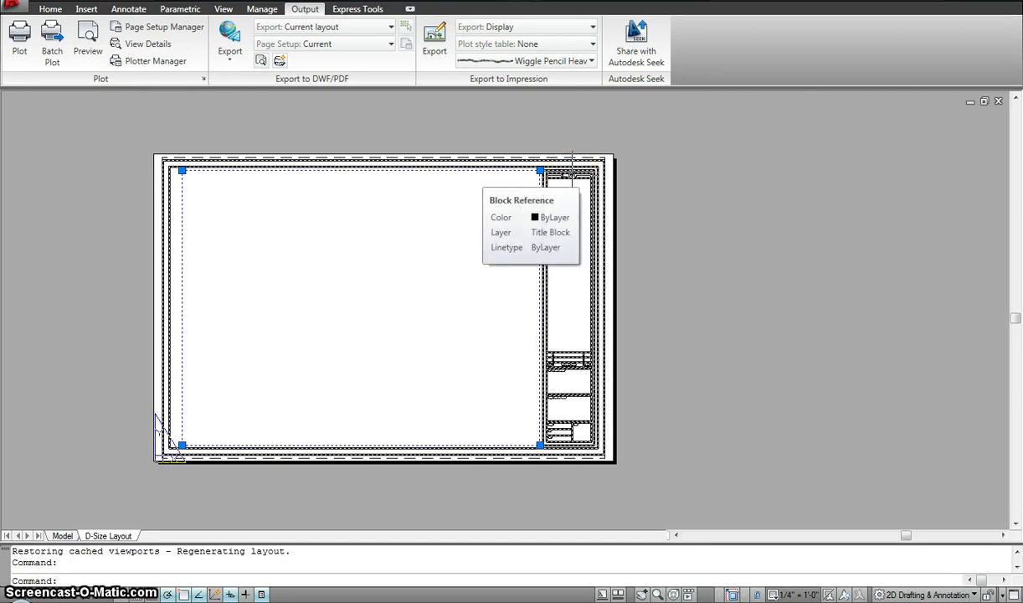
- Switch from the D-Size Layout to model space
{"action": "left_click", "coordinate": [315, 373]}
{"action": "left_click", "coordinate": [96, 535]}
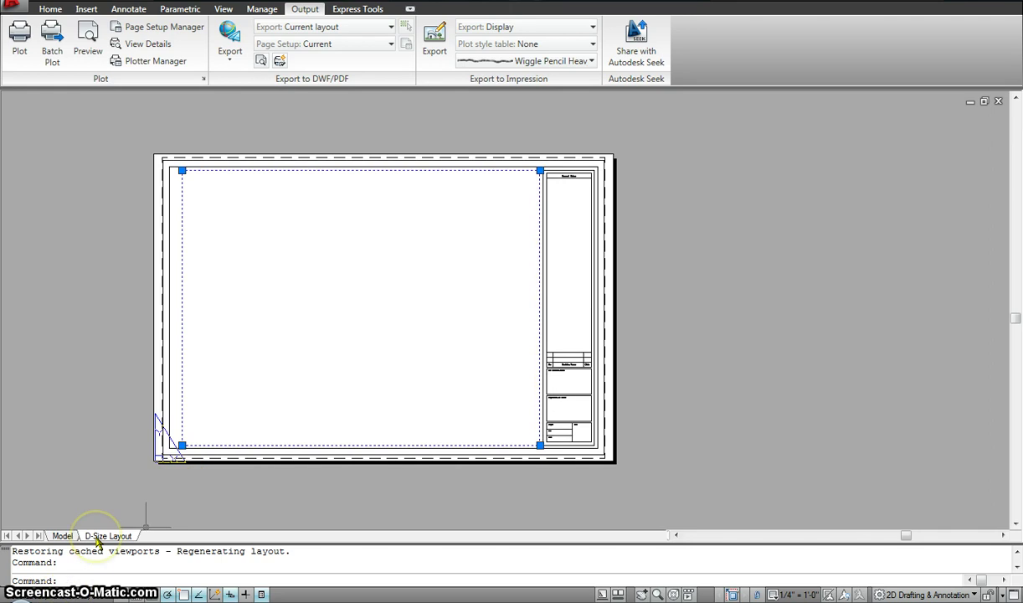
{"action": "left_click", "coordinate": [72, 536]}
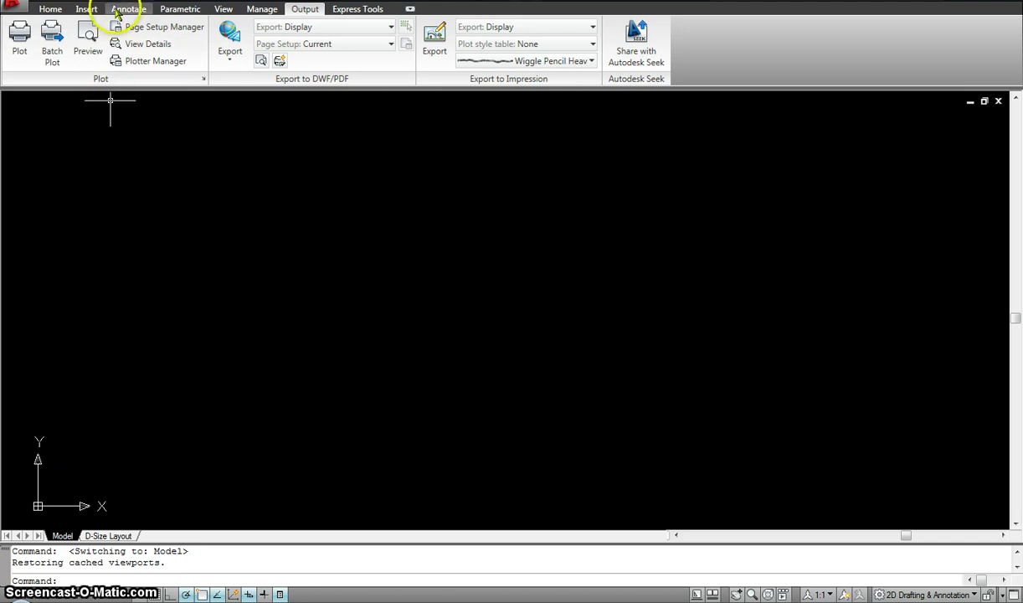
- Review the D-Size Layout's page setup, including its plotter settings and the available paper sizes, without changing anything
{"action": "left_click", "coordinate": [114, 536]}
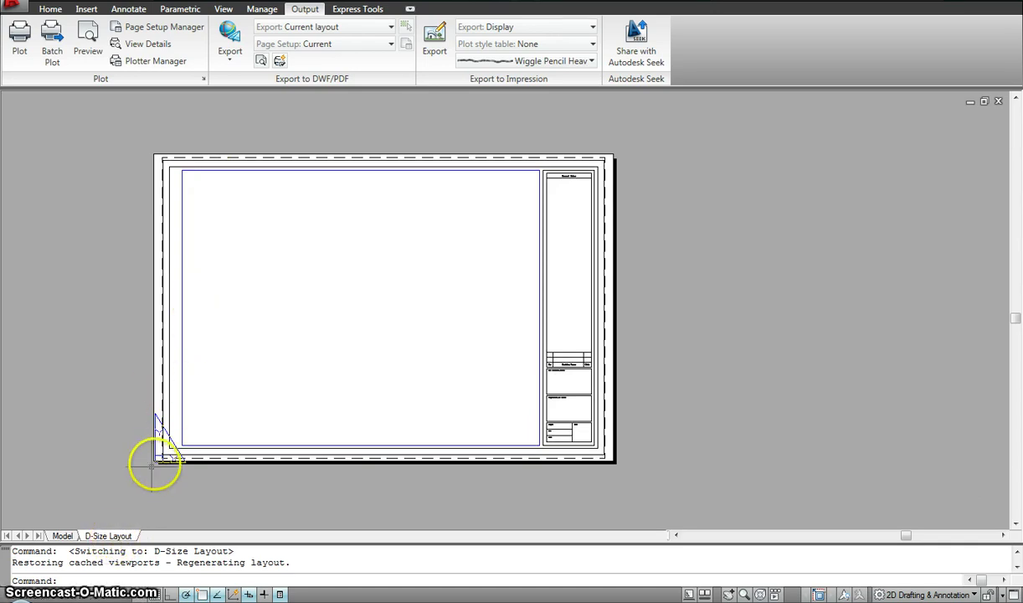
{"action": "right_click", "coordinate": [101, 536]}
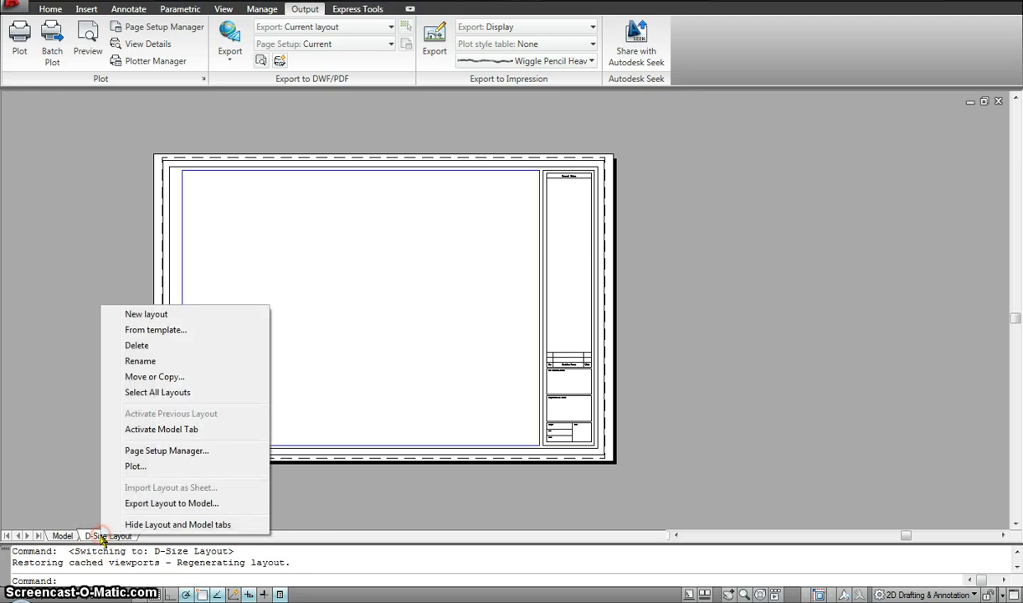
{"action": "left_click", "coordinate": [145, 452]}
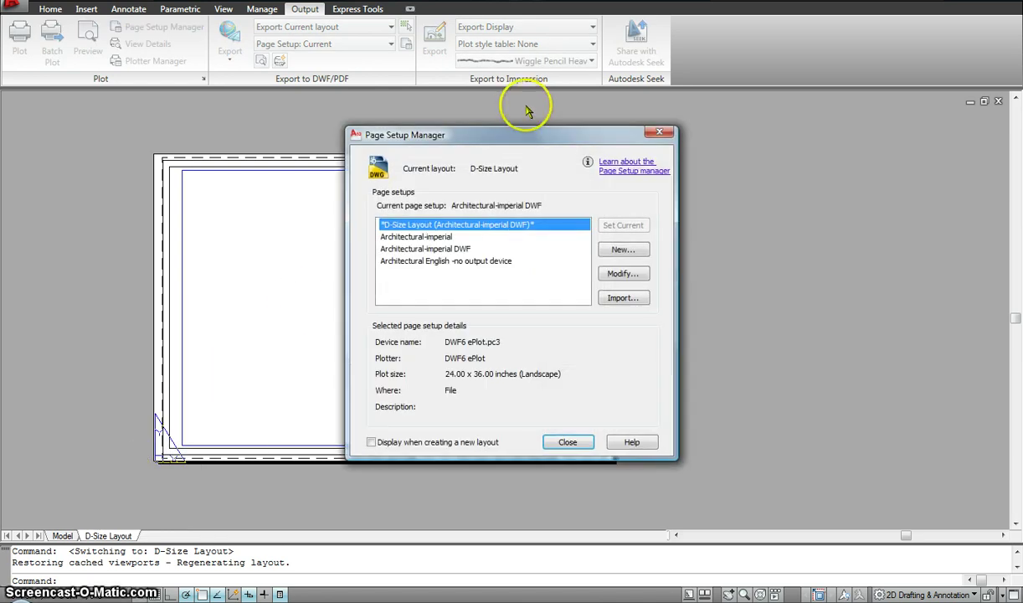
{"action": "left_click", "coordinate": [609, 277]}
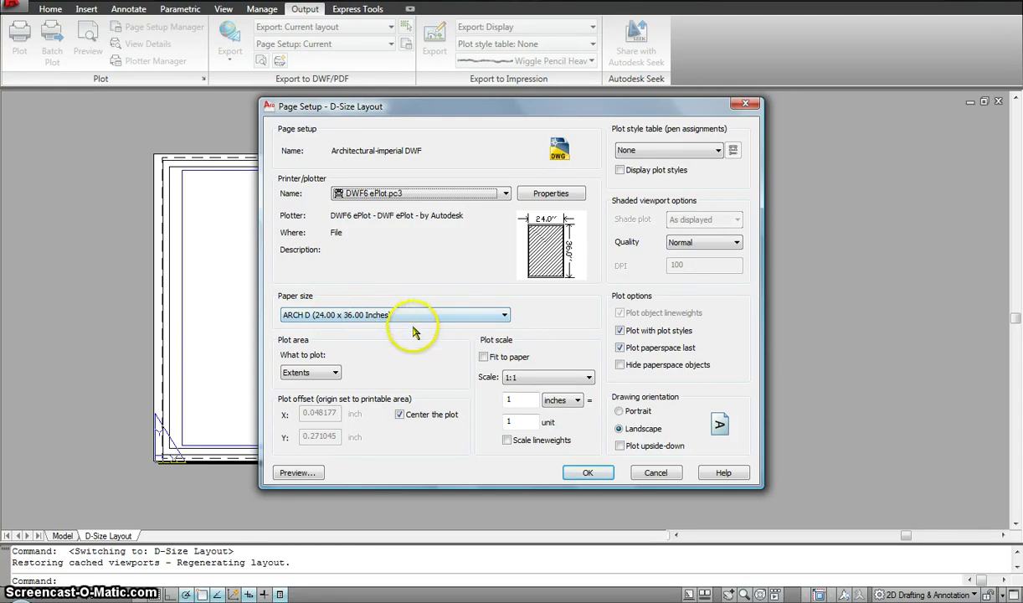
{"action": "left_click", "coordinate": [415, 319]}
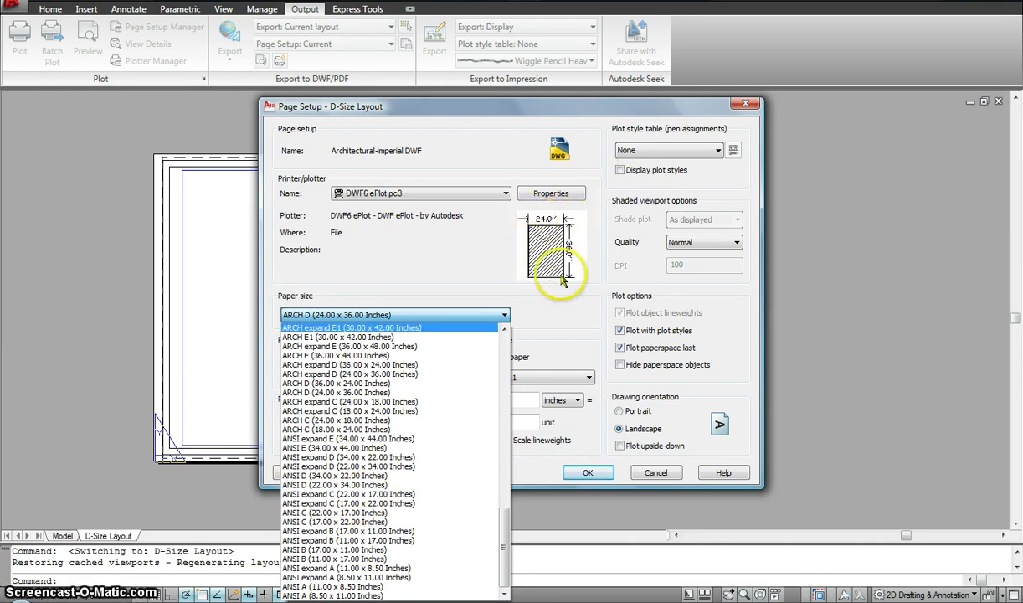
{"action": "left_click", "coordinate": [437, 243]}
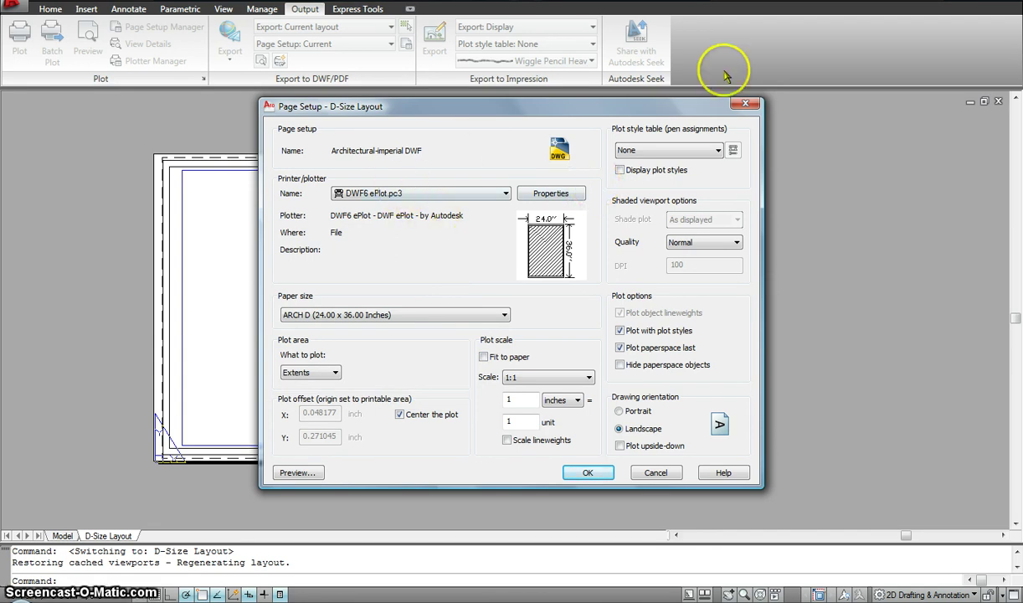
{"action": "left_click", "coordinate": [745, 103]}
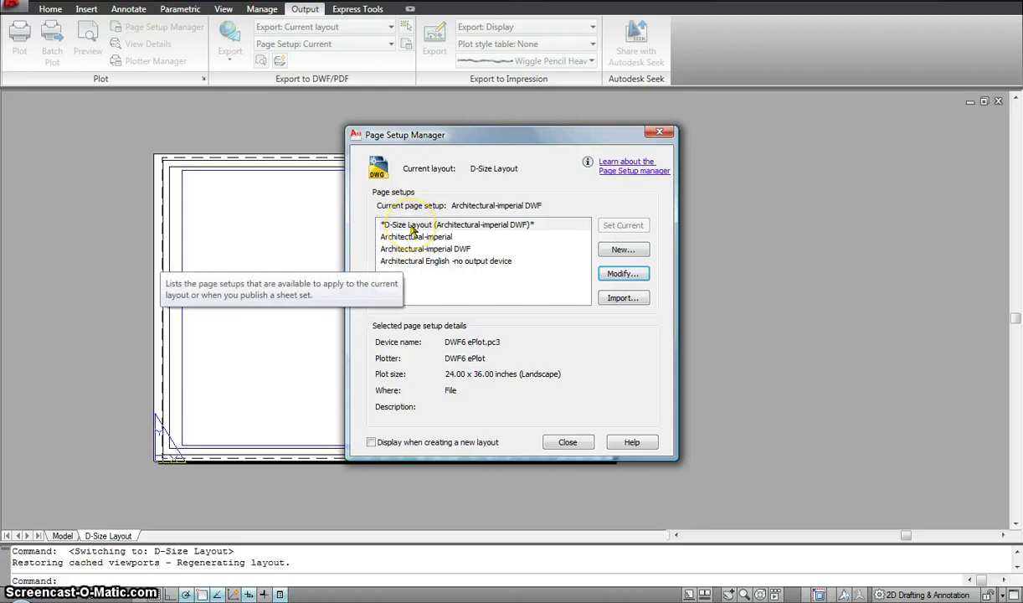
- Check which existing setups a new page setup can start with, then cancel it and leave the Page Setup Manager
{"action": "left_click", "coordinate": [622, 250]}
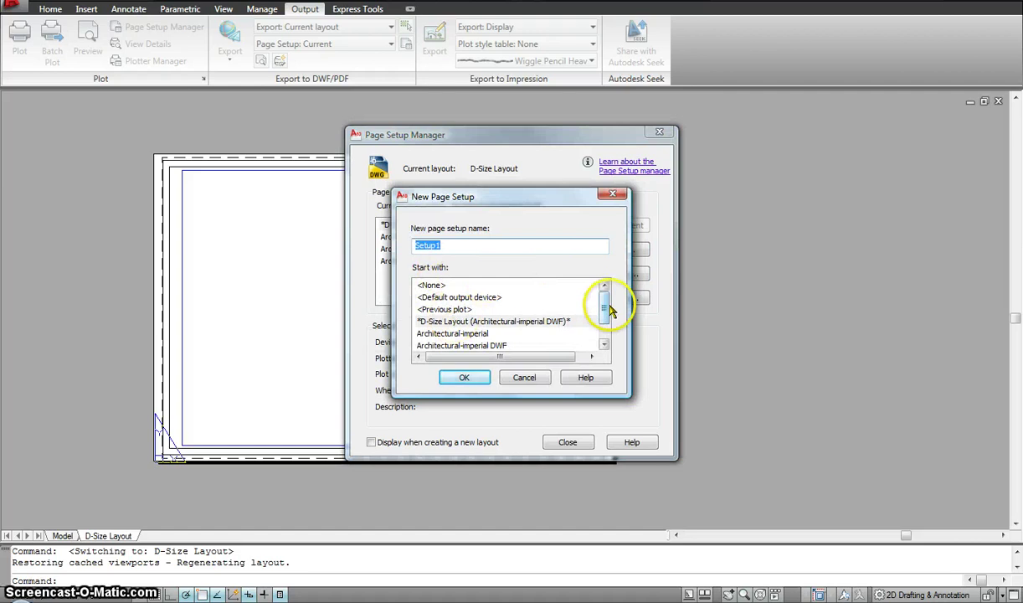
{"action": "left_click_drag", "start_coordinate": [604, 305], "coordinate": [605, 329]}
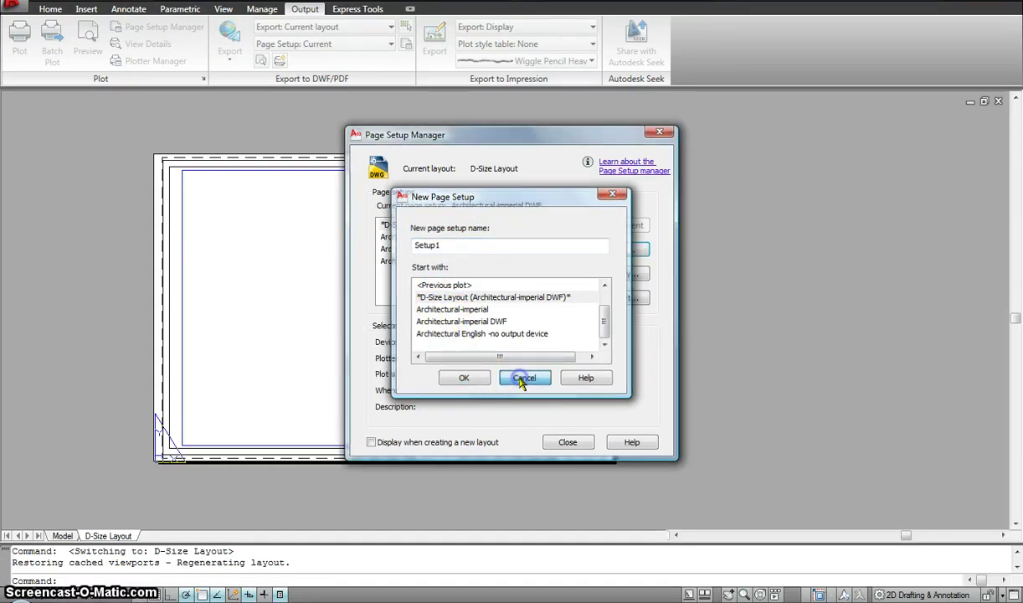
{"action": "left_click", "coordinate": [523, 380]}
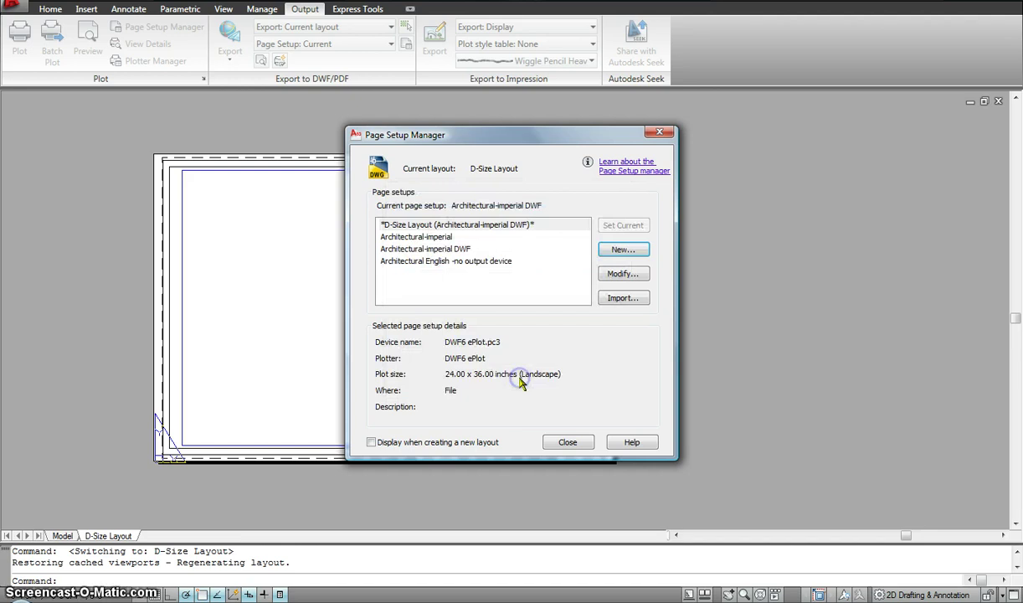
{"action": "left_click", "coordinate": [659, 132]}
- Create a copy of the D-Size Layout and place it at the end of the layouts
{"action": "right_click", "coordinate": [103, 534]}
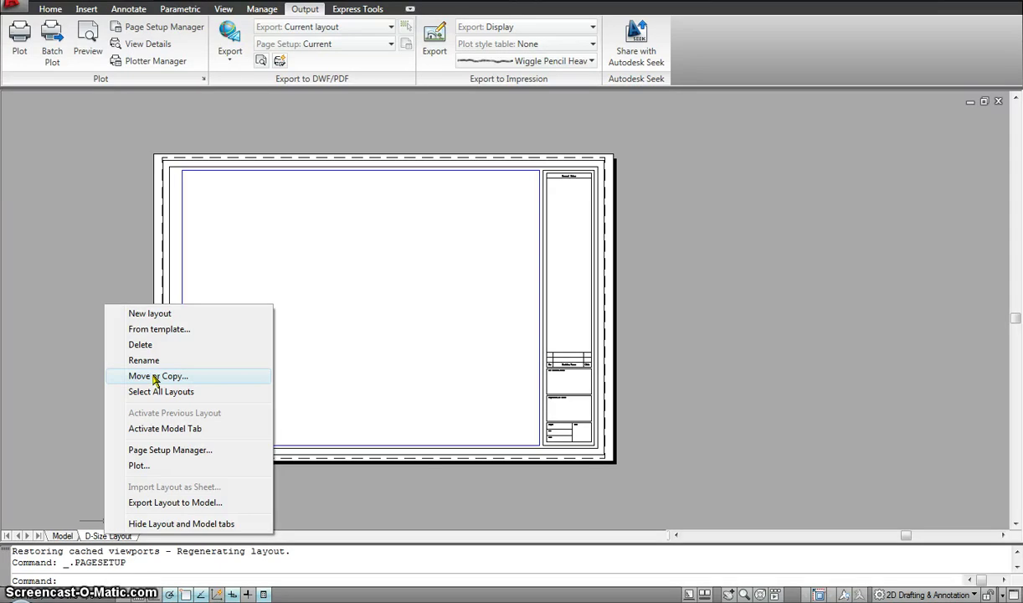
{"action": "left_click", "coordinate": [155, 377]}
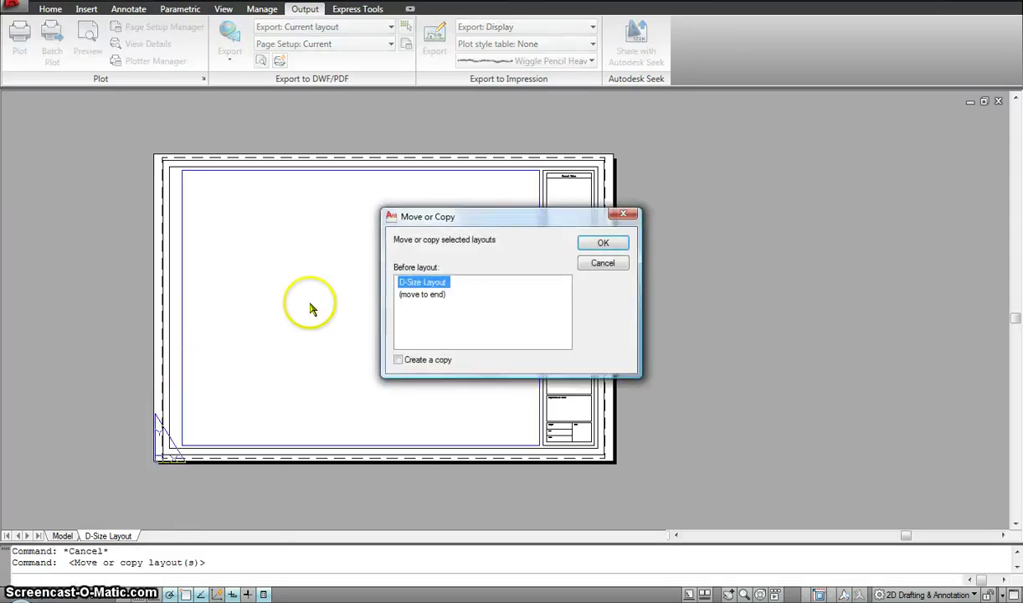
{"action": "left_click", "coordinate": [423, 296]}
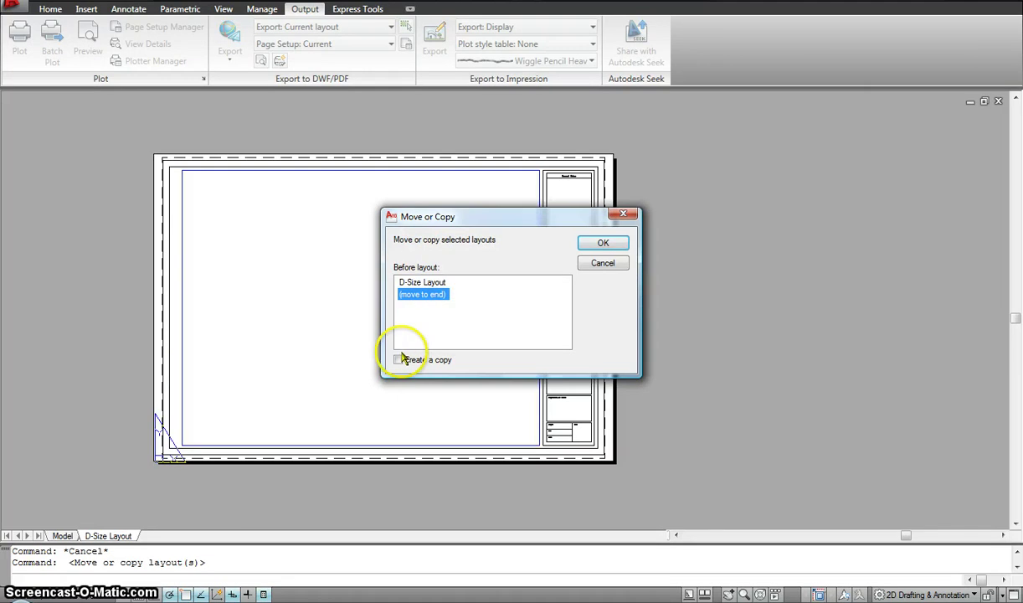
{"action": "left_click", "coordinate": [399, 361]}
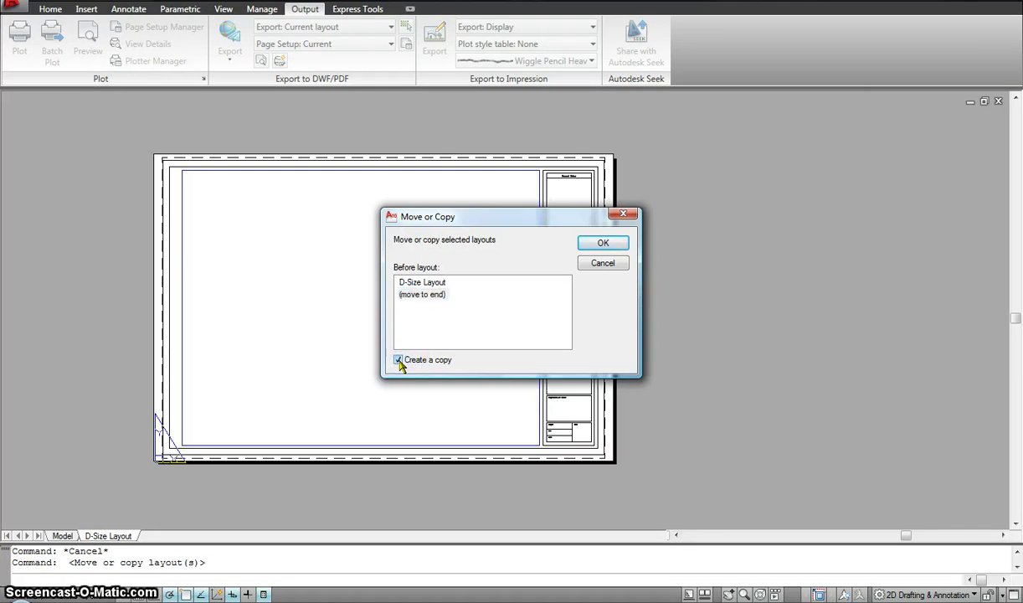
{"action": "left_click", "coordinate": [603, 244]}
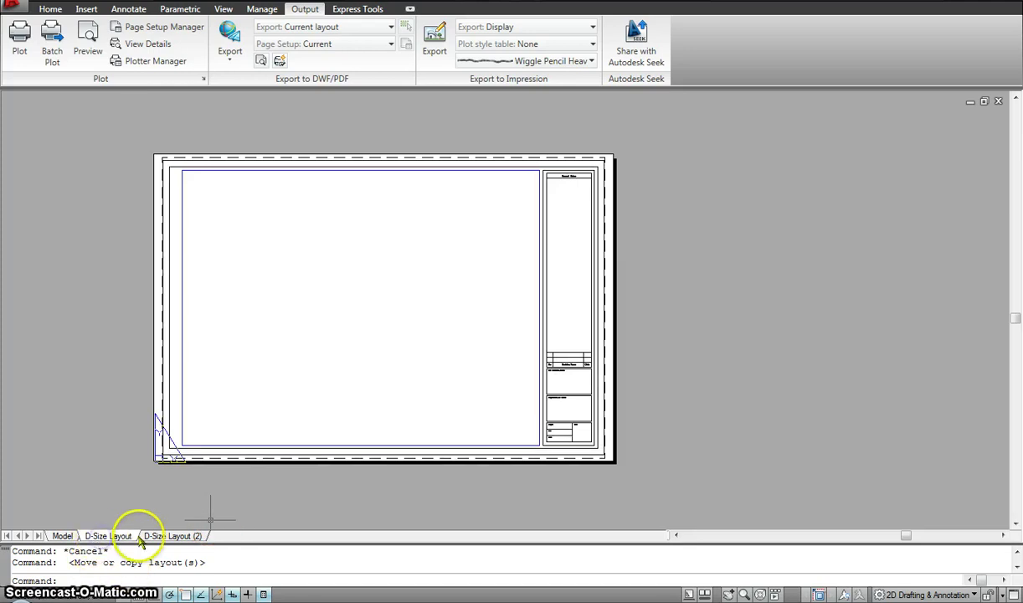
- Compare the copied layout with the original D-Size Layout by switching between the two
{"action": "left_click", "coordinate": [163, 536]}
{"action": "left_click", "coordinate": [124, 537]}
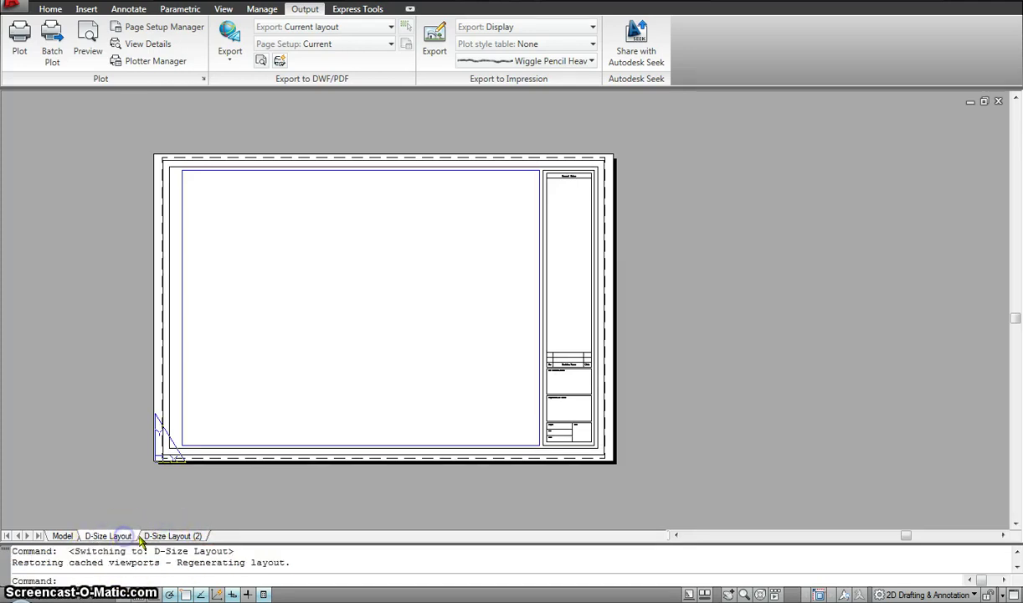
{"action": "left_click", "coordinate": [164, 536]}
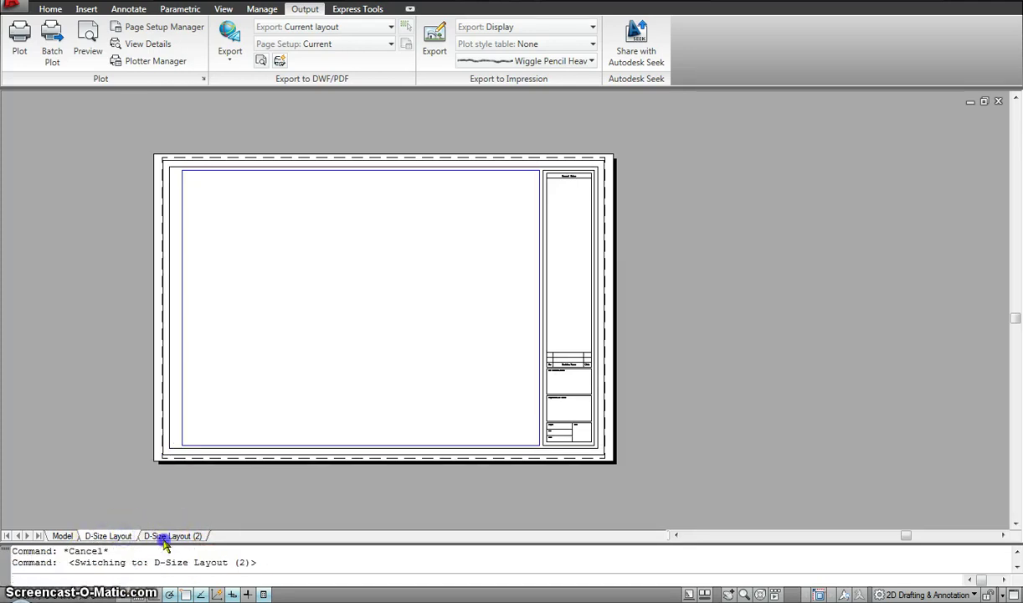
{"action": "left_click", "coordinate": [118, 536]}
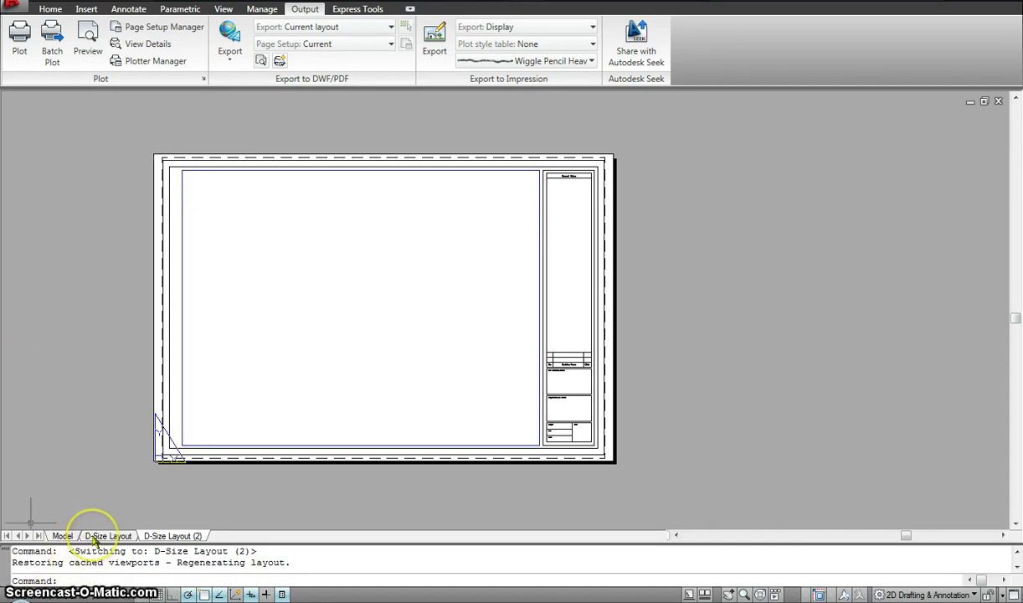
{"action": "mouse_move", "coordinate": [94, 540]}
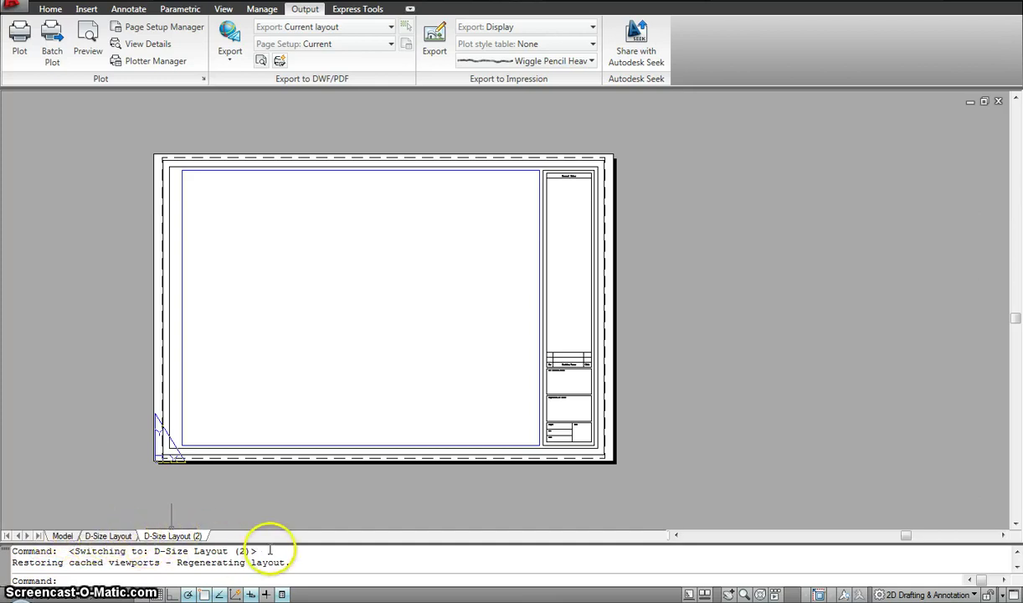
- Delete the copied layout D-Size Layout (2) from the drawing
{"action": "left_click", "coordinate": [151, 537]}
{"action": "right_click", "coordinate": [152, 537]}
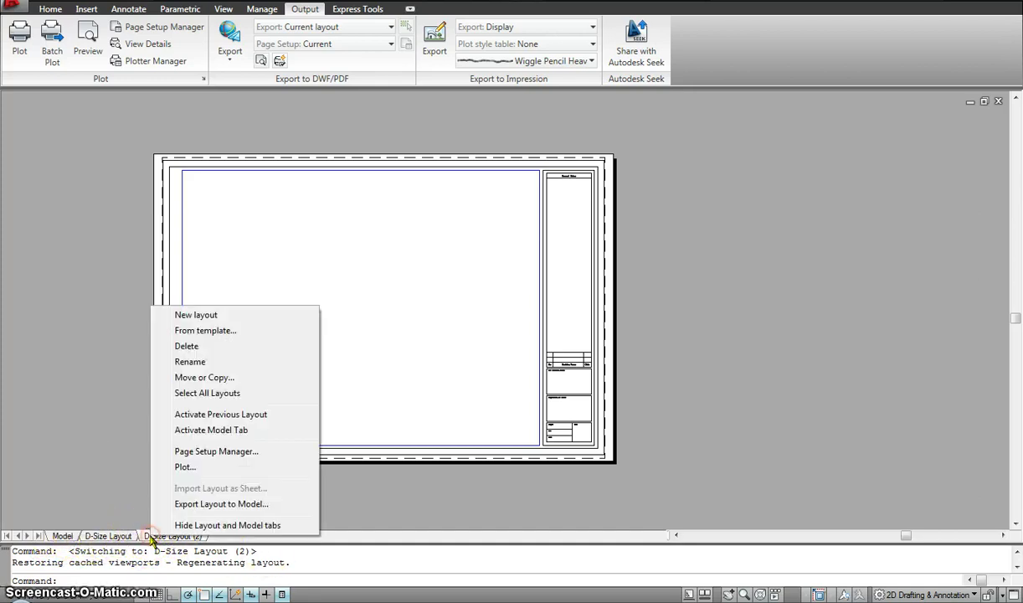
{"action": "left_click", "coordinate": [192, 346]}
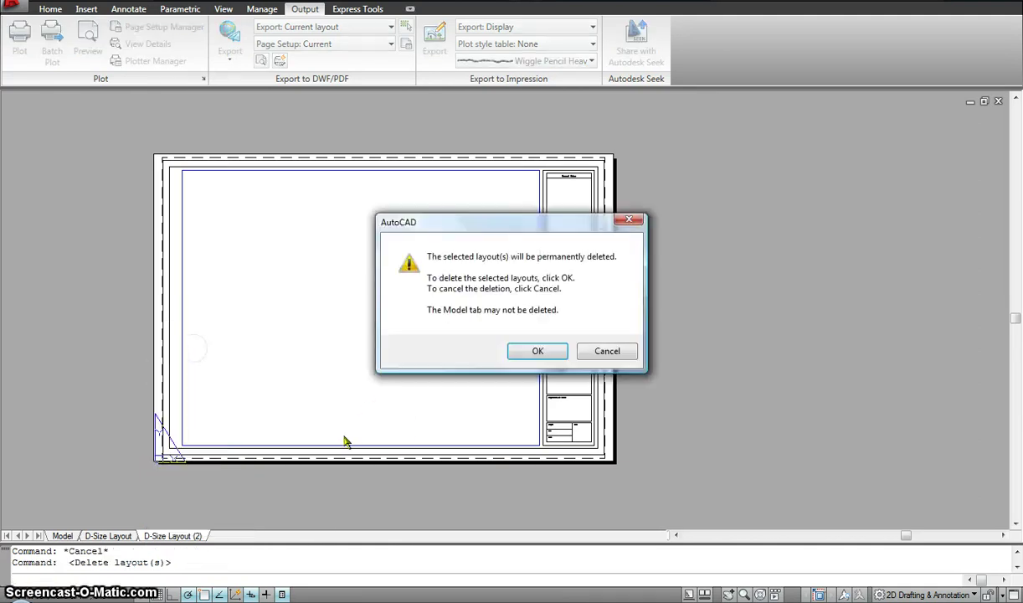
{"action": "left_click", "coordinate": [551, 351]}
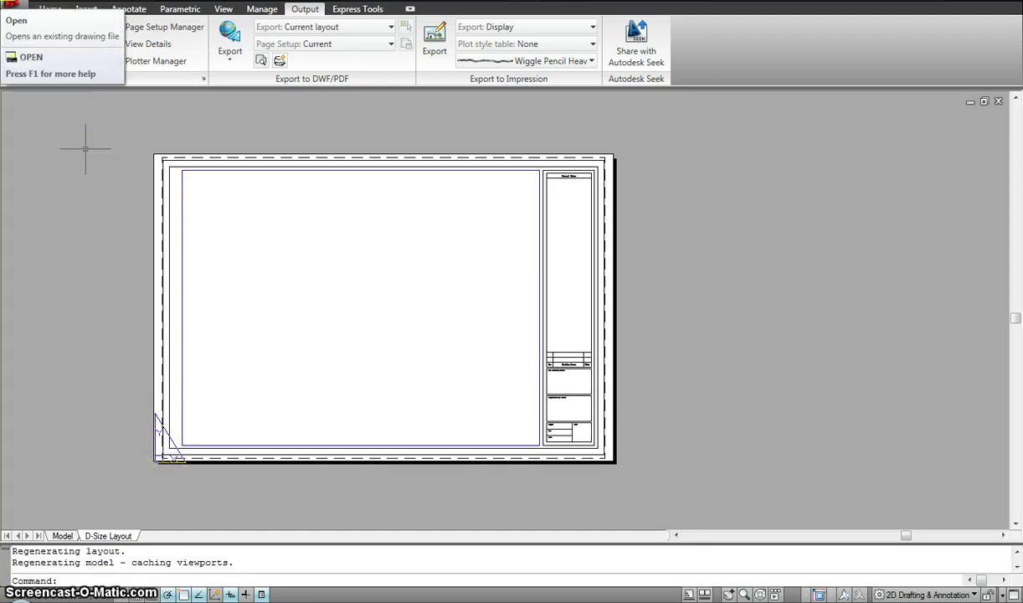
- Open the drawing floor plan.dwg from the Autocad Architecture folder and show its D-Size Layout
{"action": "left_click", "coordinate": [52, 30]}
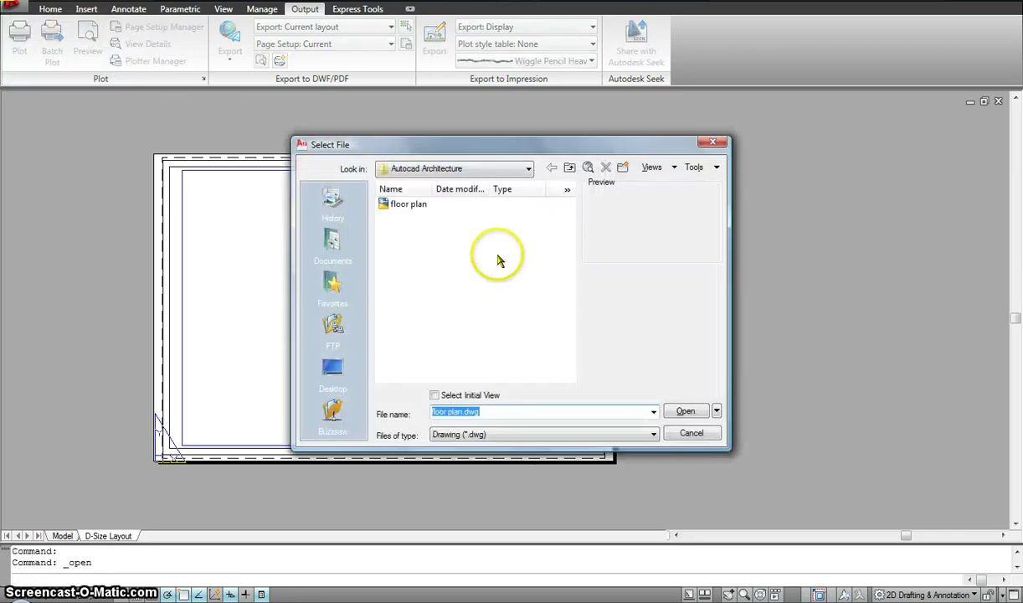
{"action": "left_click", "coordinate": [685, 411]}
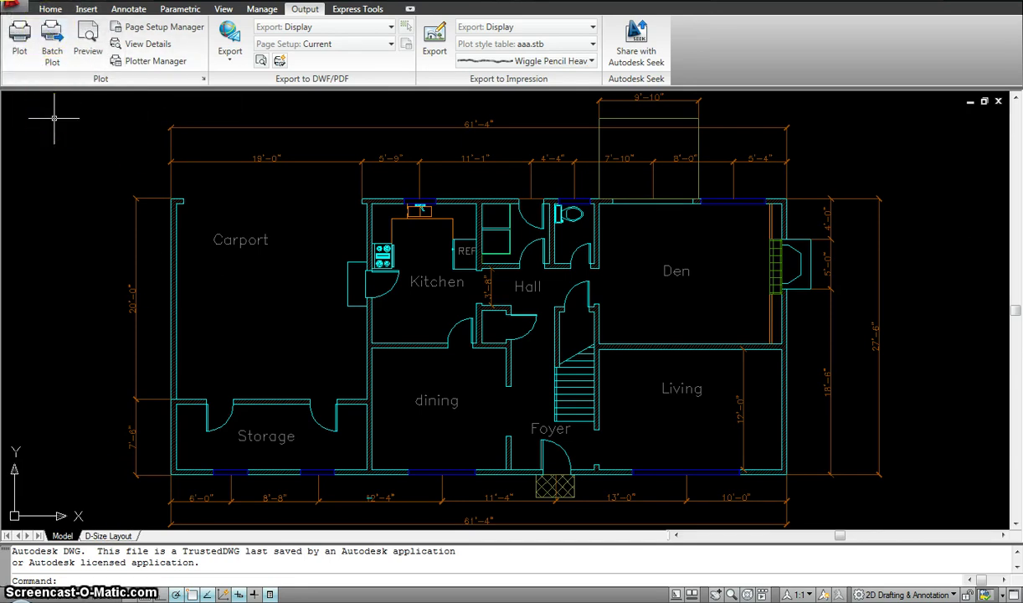
{"action": "left_click", "coordinate": [115, 537]}
{"action": "scroll", "coordinate": [343, 126], "scroll_direction": "down", "scroll_amount": 3}
{"action": "middle_click_drag", "start_coordinate": [486, 199], "coordinate": [477, 280]}
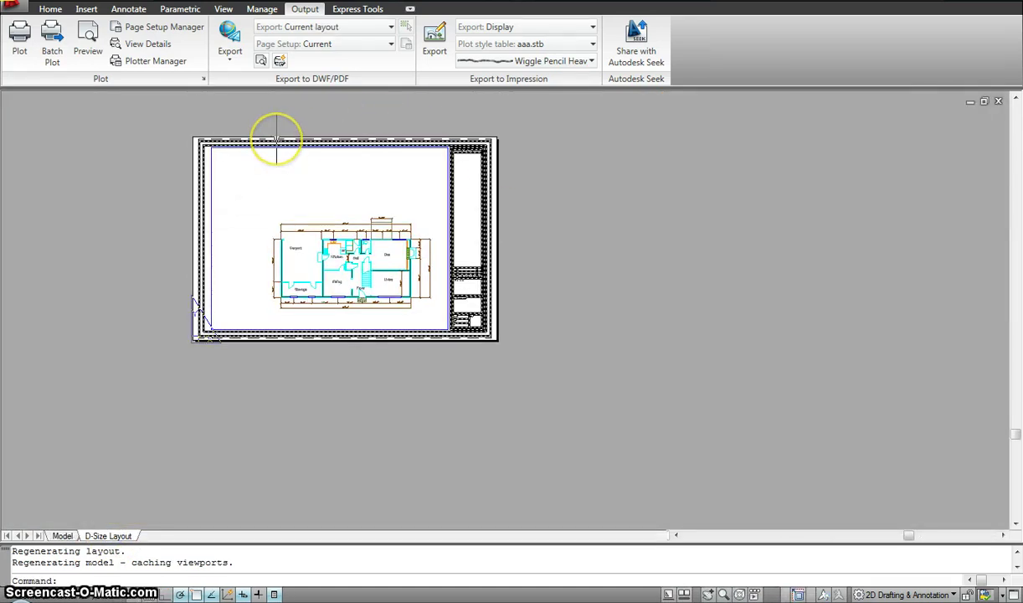
- Return to model space and inspect the quick properties of the carport's outer wall line
{"action": "left_click", "coordinate": [62, 536]}
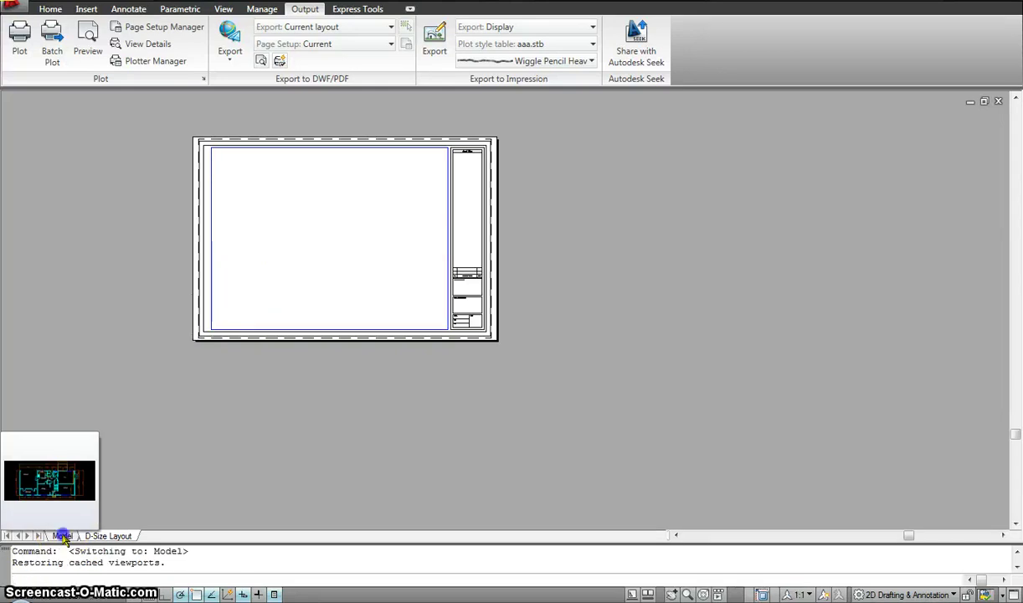
{"action": "scroll", "coordinate": [339, 224], "scroll_direction": "down", "scroll_amount": 3}
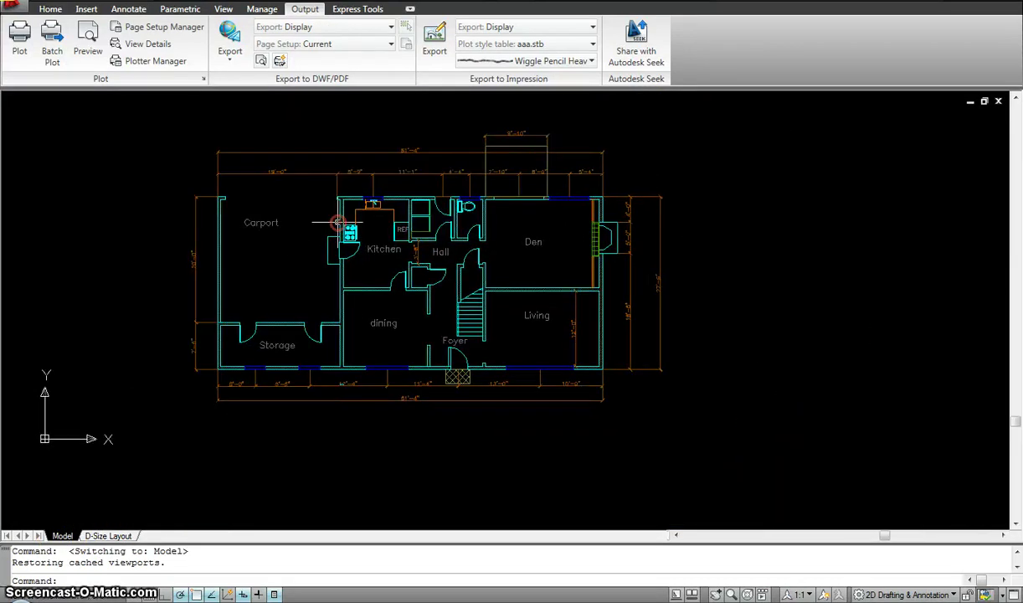
{"action": "scroll", "coordinate": [339, 224], "scroll_direction": "up", "scroll_amount": 2}
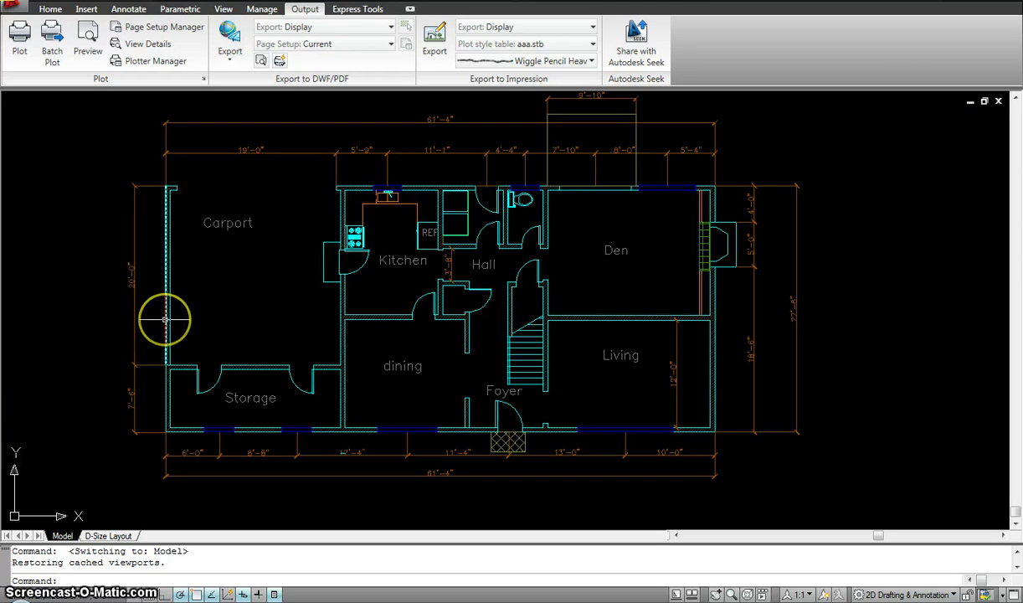
{"action": "scroll", "coordinate": [165, 319], "scroll_direction": "up", "scroll_amount": 4}
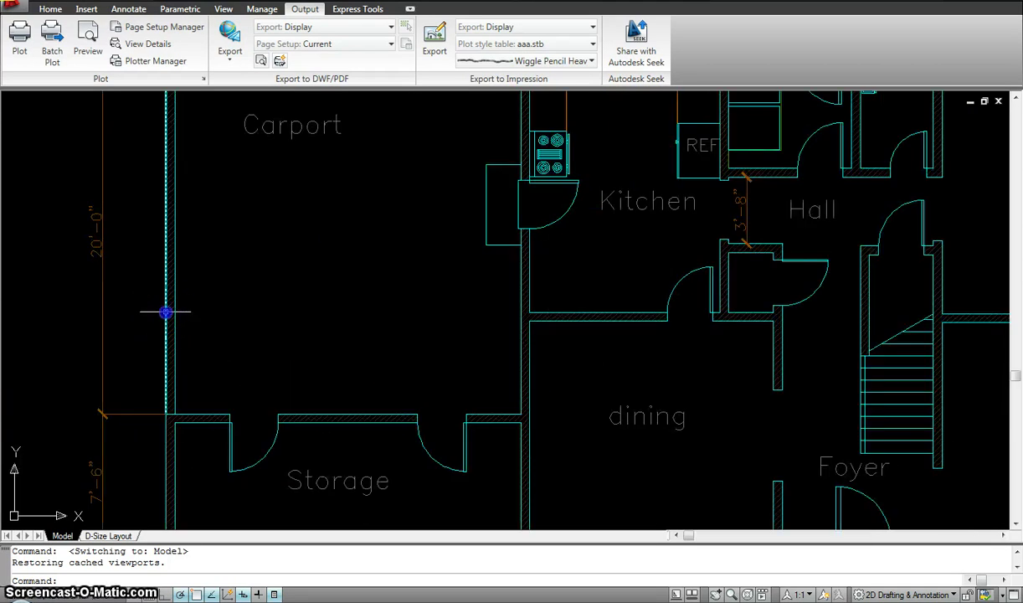
{"action": "left_click", "coordinate": [165, 312]}
{"action": "scroll", "coordinate": [274, 297], "scroll_direction": "down", "scroll_amount": 4}
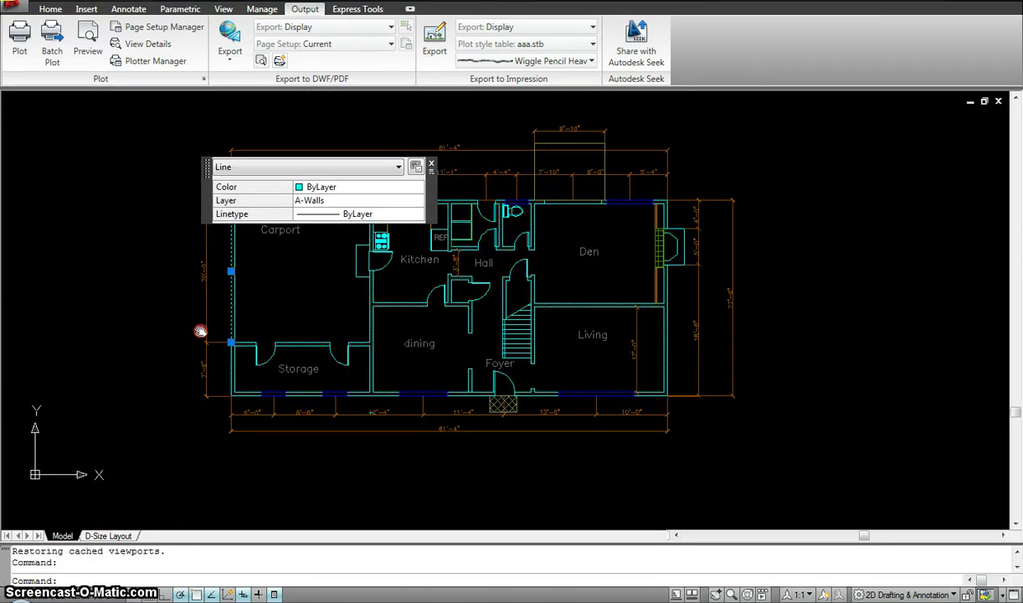
{"action": "middle_click_drag", "start_coordinate": [272, 297], "coordinate": [201, 317]}
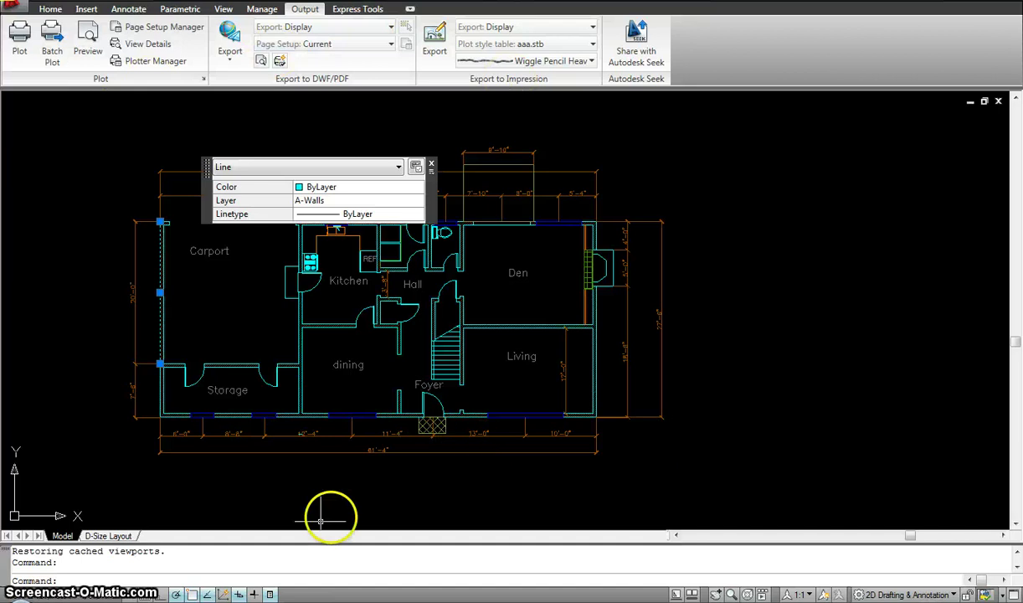
- Inspect the D-Size Layout viewport's properties and scale, and examine the floor plan shown inside it
{"action": "left_click", "coordinate": [108, 535]}
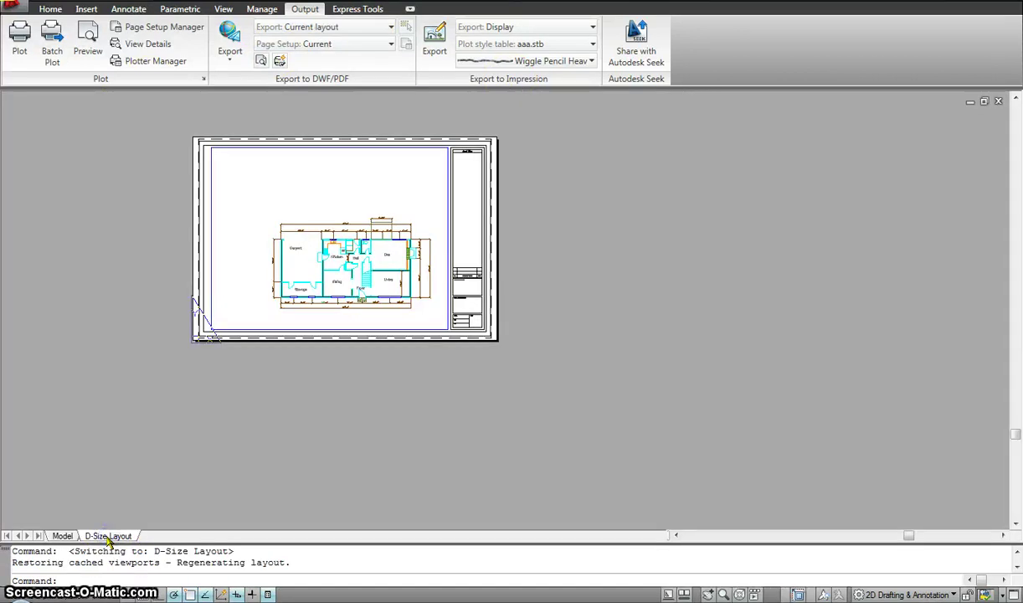
{"action": "left_click", "coordinate": [419, 329]}
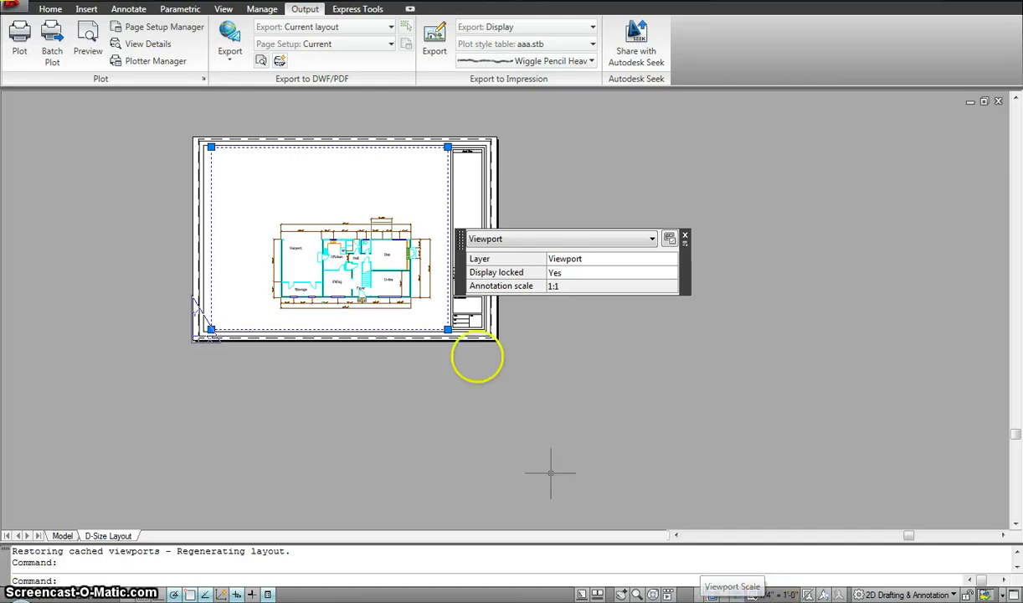
{"action": "middle_click_drag", "start_coordinate": [318, 293], "coordinate": [325, 318]}
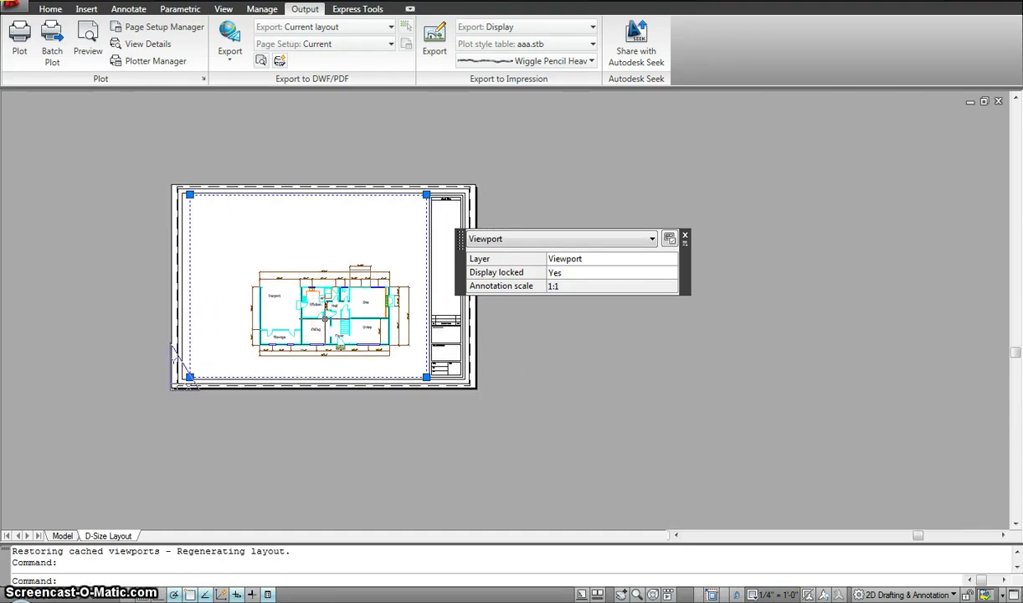
{"action": "scroll", "coordinate": [251, 277], "scroll_direction": "up", "scroll_amount": 5}
{"action": "middle_click_drag", "start_coordinate": [247, 279], "coordinate": [275, 247]}
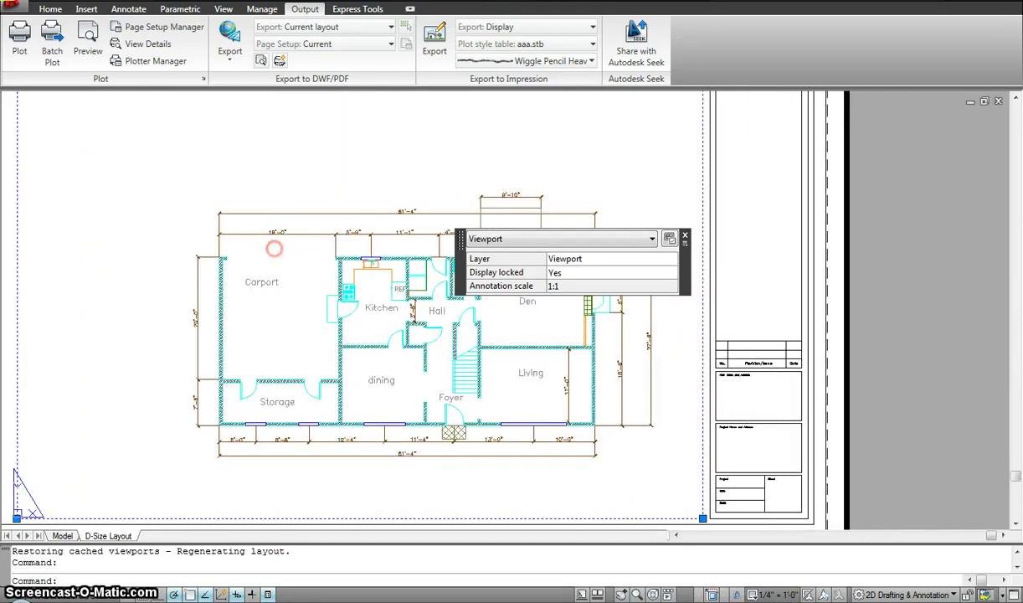
- Close the viewport's quick properties, deselect the viewport and view the whole D-size sheet
{"action": "scroll", "coordinate": [274, 248], "scroll_direction": "down", "scroll_amount": 4}
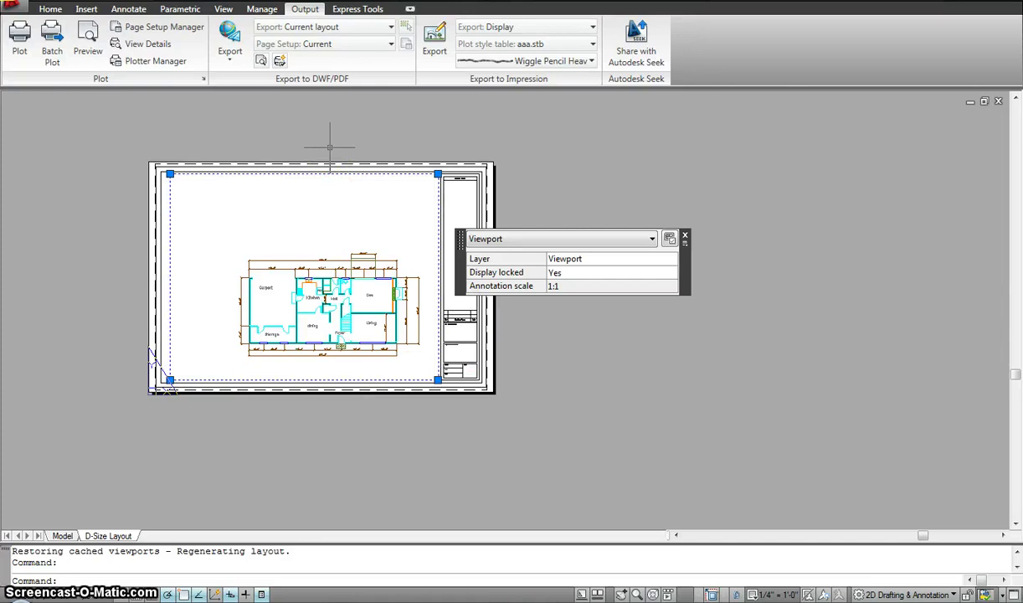
{"action": "left_click", "coordinate": [687, 238]}
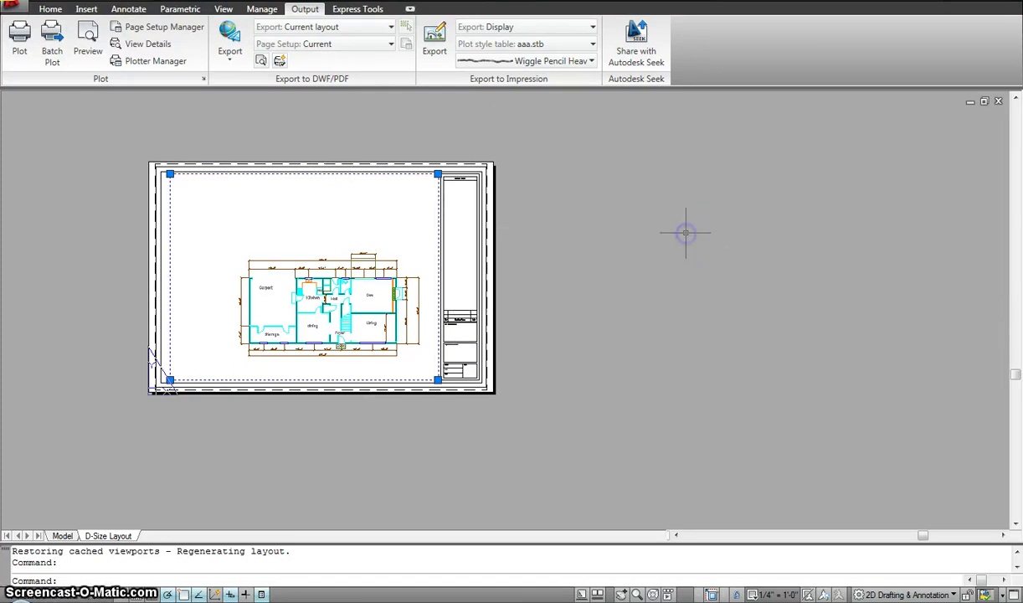
{"action": "scroll", "coordinate": [435, 248], "scroll_direction": "up", "scroll_amount": 2}
{"action": "middle_click_drag", "start_coordinate": [439, 248], "coordinate": [593, 231]}
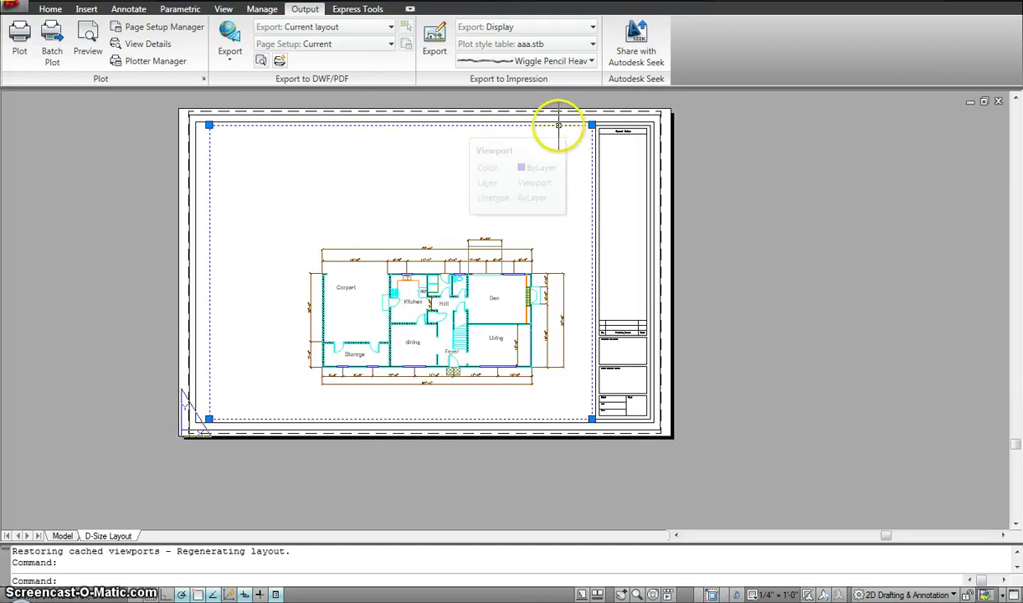
{"action": "key", "text": "Escape"}
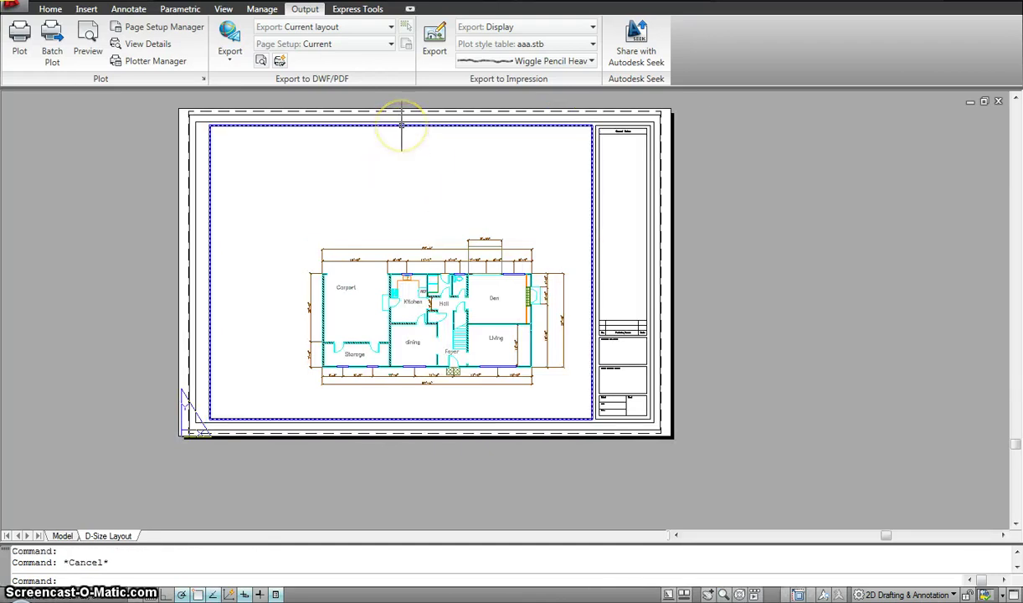
{"action": "mouse_move", "coordinate": [401, 125]}
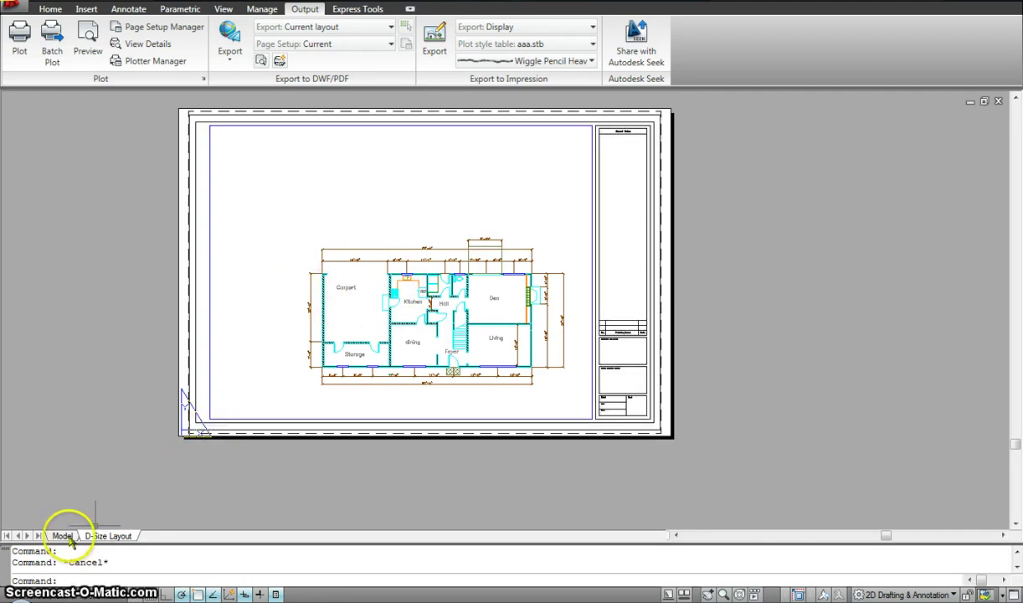
- Enter model space through the D-Size Layout viewport and select part of the floor plan with a crossing window
{"action": "left_click", "coordinate": [288, 177]}
{"action": "double_click", "coordinate": [288, 176]}
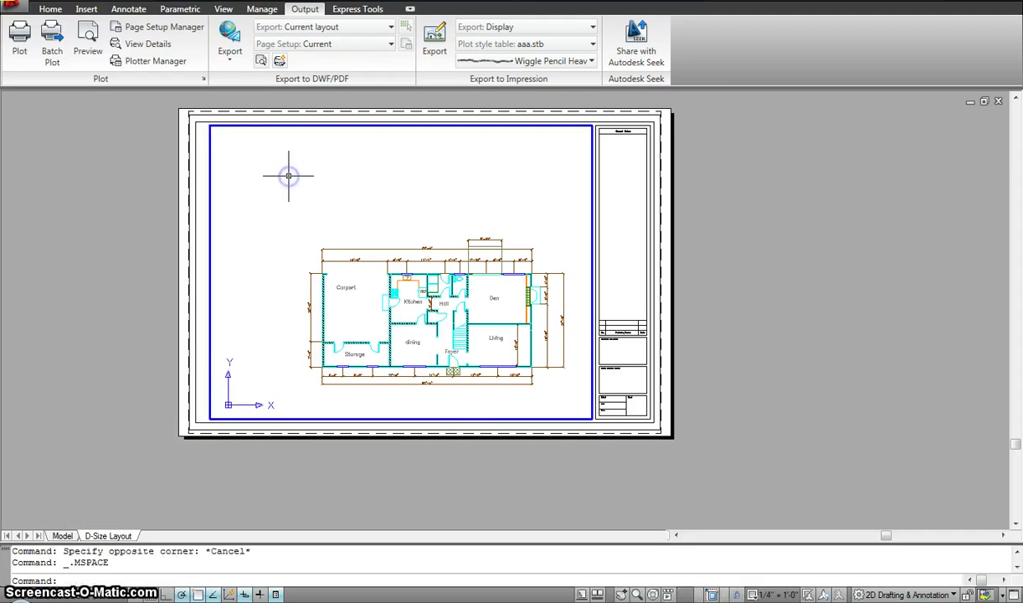
{"action": "left_click", "coordinate": [551, 378]}
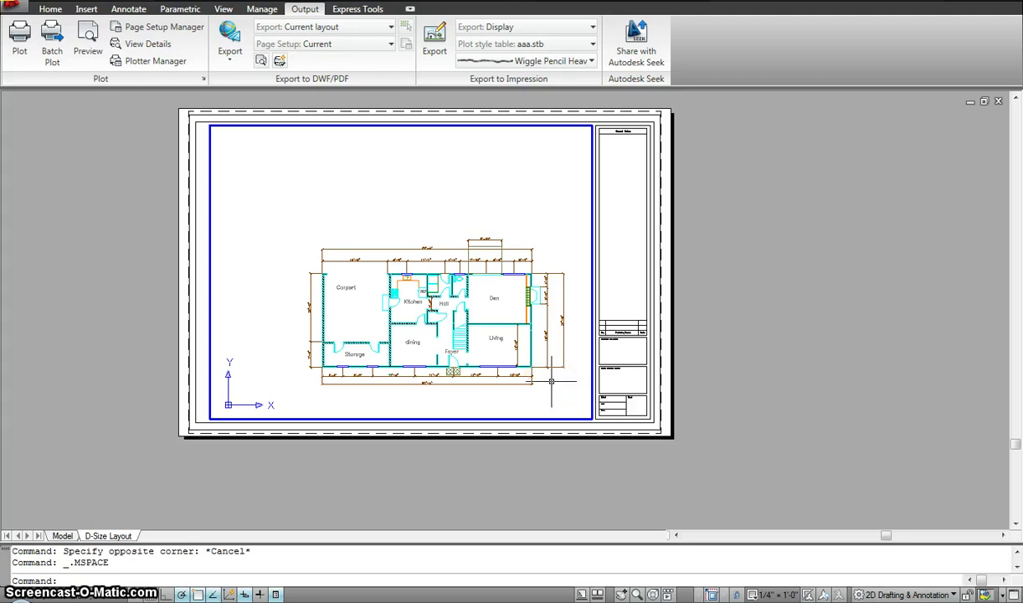
{"action": "left_click", "coordinate": [557, 385]}
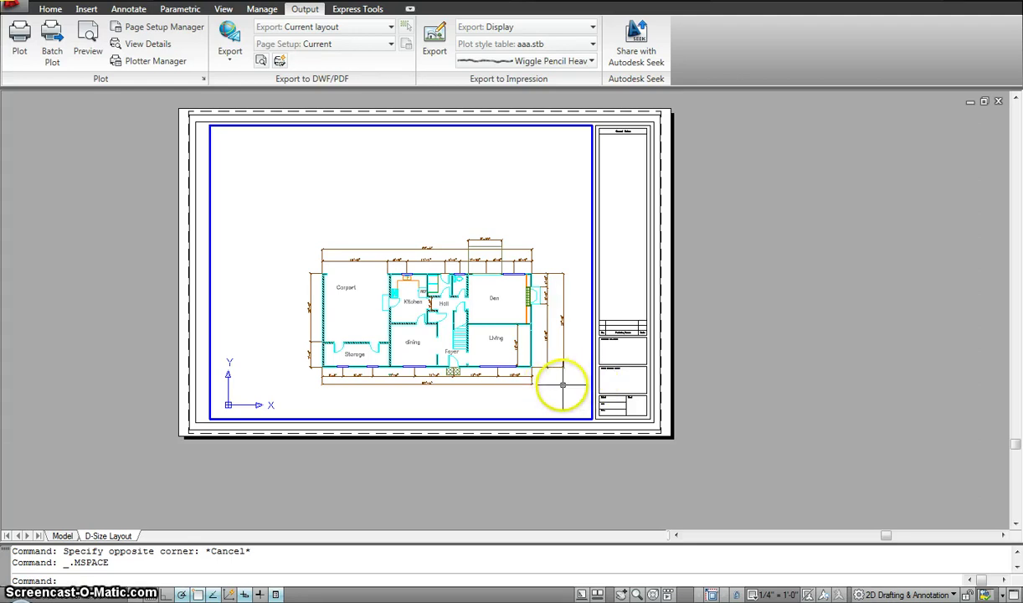
{"action": "left_click", "coordinate": [561, 386]}
{"action": "left_click", "coordinate": [489, 340]}
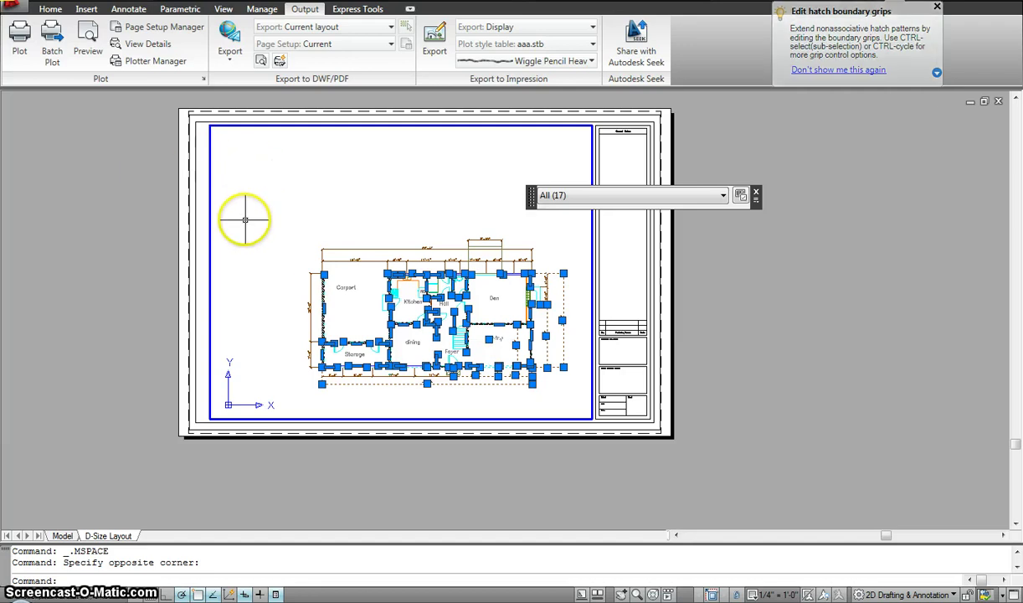
- Pan and zoom with model space active in the locked viewport to examine how the whole sheet moves
{"action": "mouse_move", "coordinate": [378, 269]}
{"action": "middle_mouse_down"}
{"action": "mouse_move", "coordinate": [362, 261]}
{"action": "mouse_move", "coordinate": [361, 276]}
{"action": "middle_mouse_up"}
{"action": "double_click", "coordinate": [356, 272]}
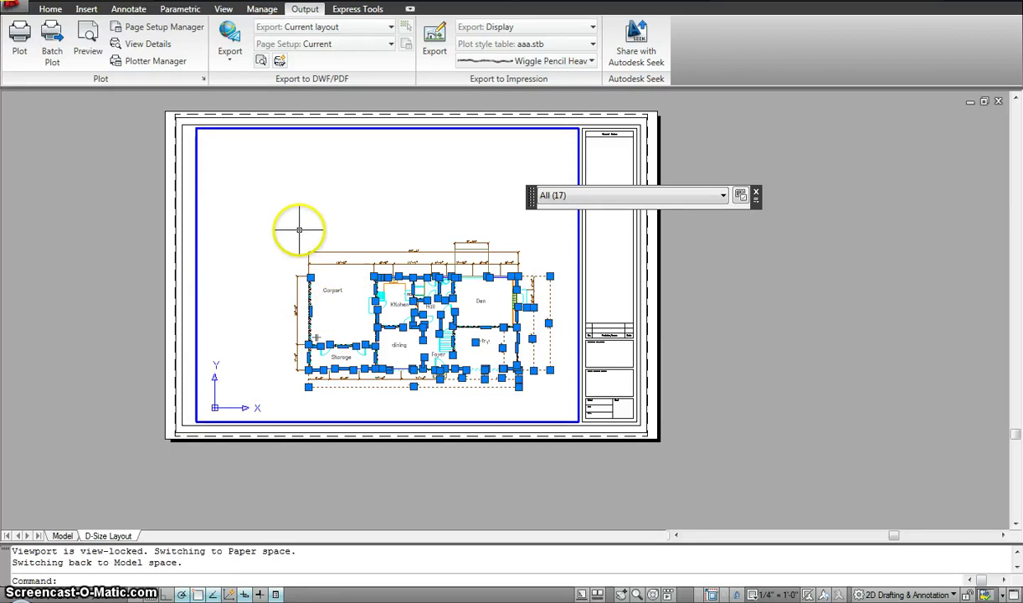
{"action": "middle_click_drag", "start_coordinate": [378, 241], "coordinate": [342, 279]}
{"action": "double_click", "coordinate": [342, 272]}
{"action": "scroll", "coordinate": [340, 266], "scroll_direction": "up", "scroll_amount": 2}
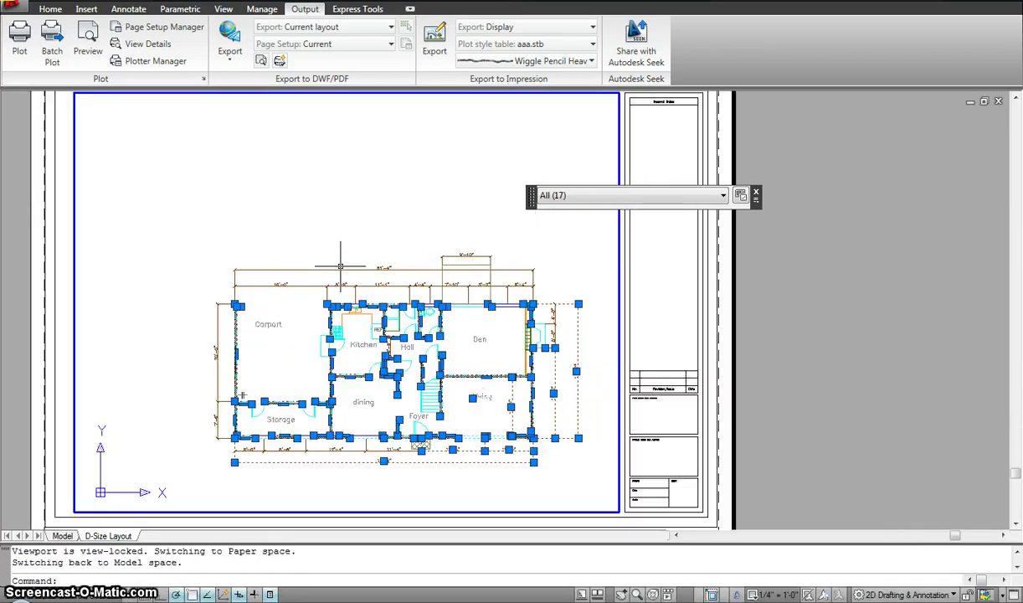
{"action": "scroll", "coordinate": [339, 266], "scroll_direction": "down", "scroll_amount": 3}
{"action": "scroll", "coordinate": [340, 267], "scroll_direction": "up", "scroll_amount": 2}
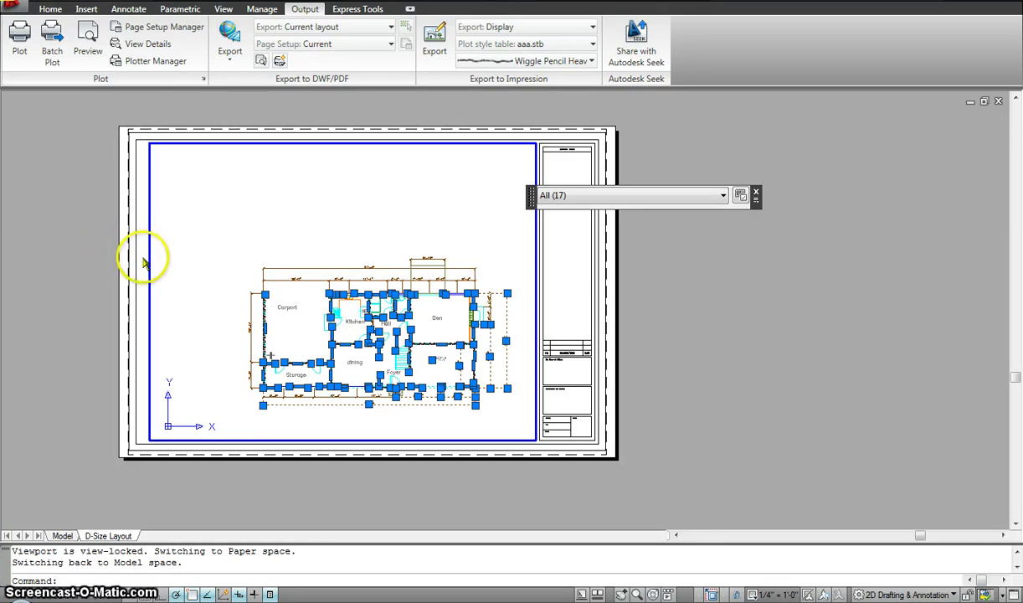
- Return to paper space and try to select the floor plan objects with crossing windows
{"action": "double_click", "coordinate": [106, 259]}
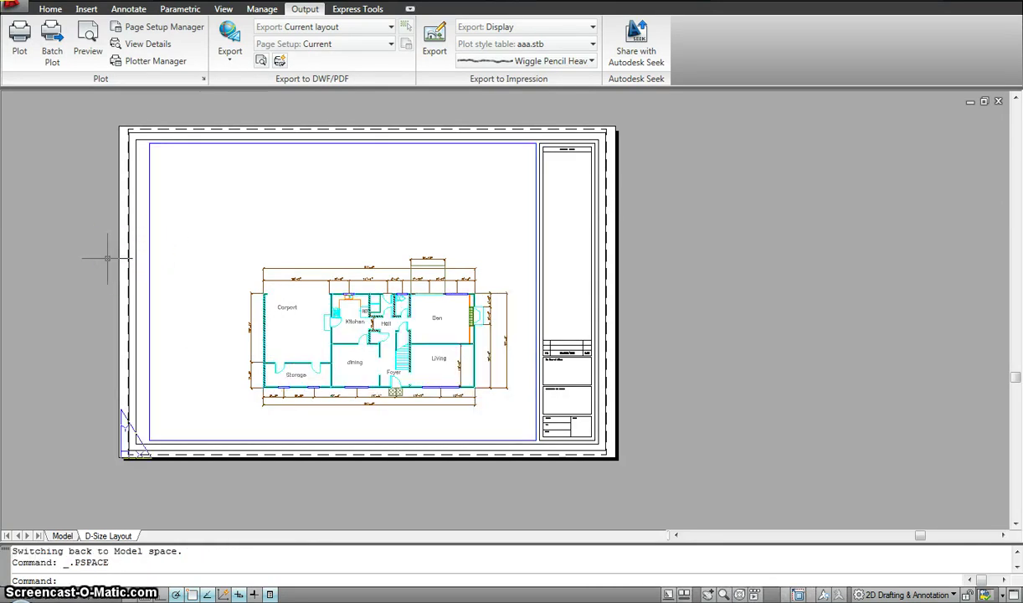
{"action": "left_click", "coordinate": [346, 249]}
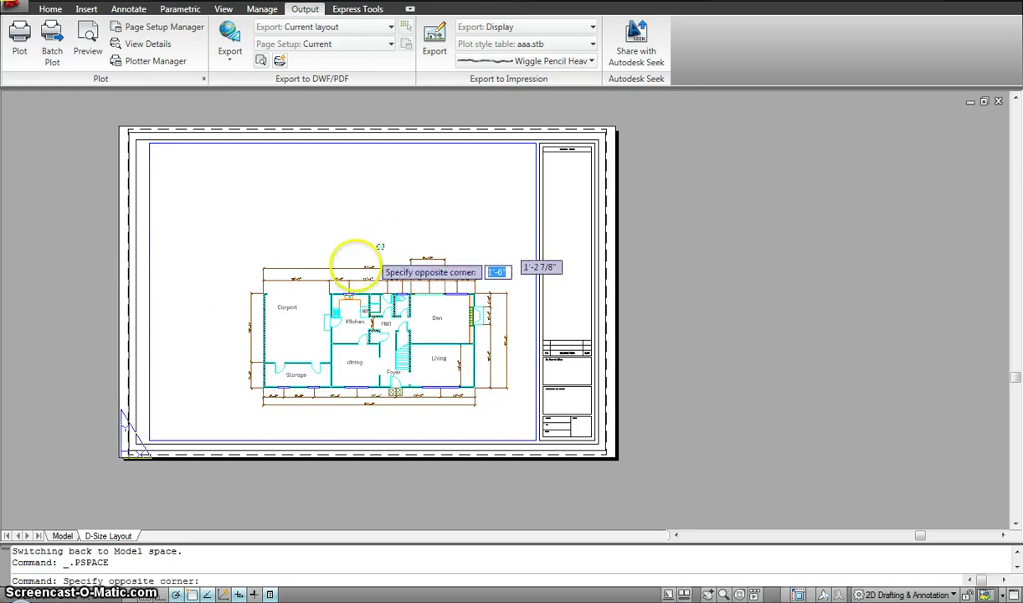
{"action": "left_click", "coordinate": [274, 329]}
{"action": "left_click", "coordinate": [405, 251]}
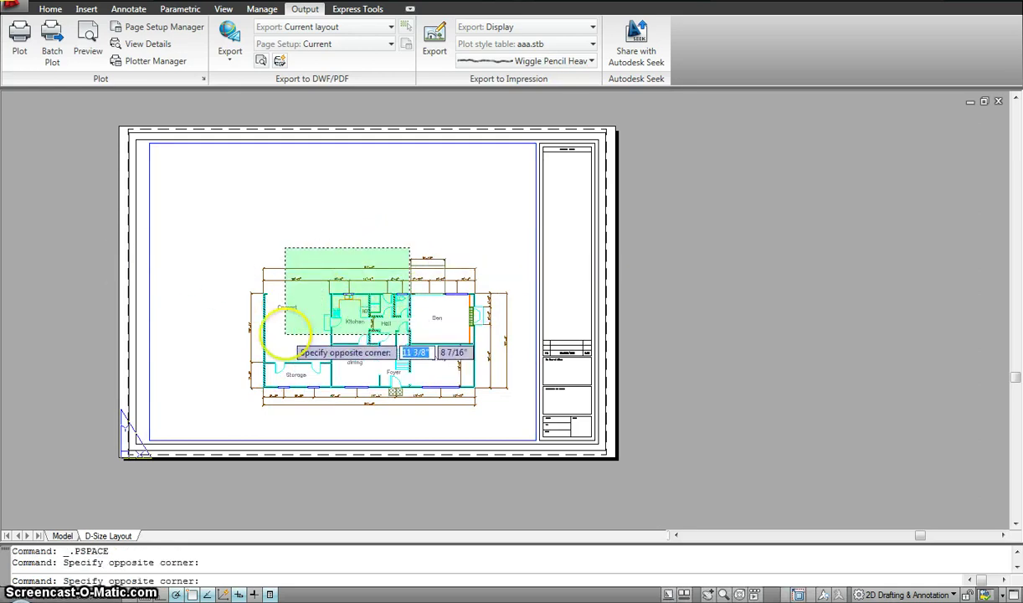
{"action": "left_click", "coordinate": [283, 335]}
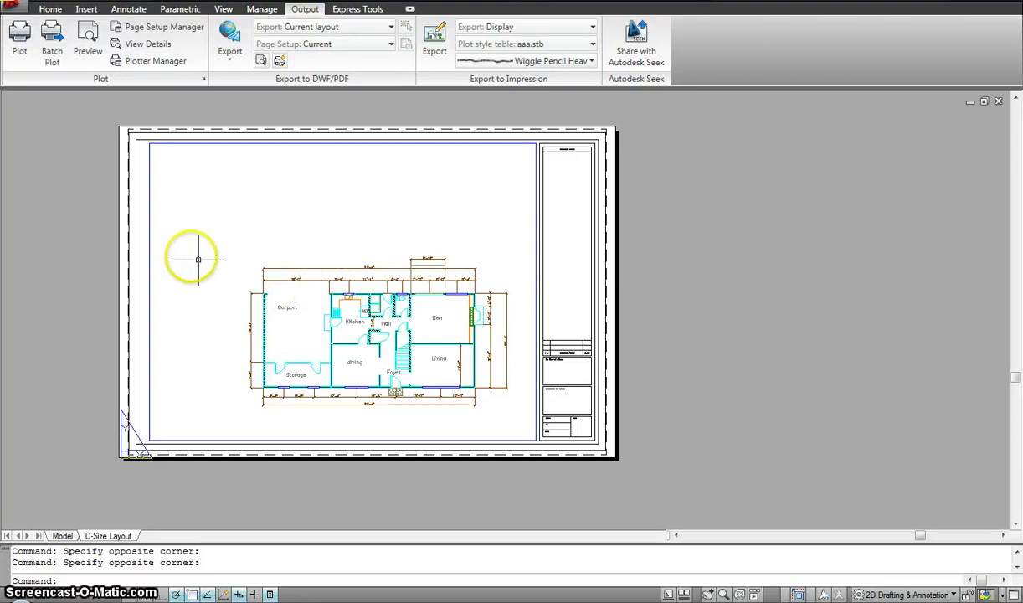
{"action": "left_click", "coordinate": [148, 250]}
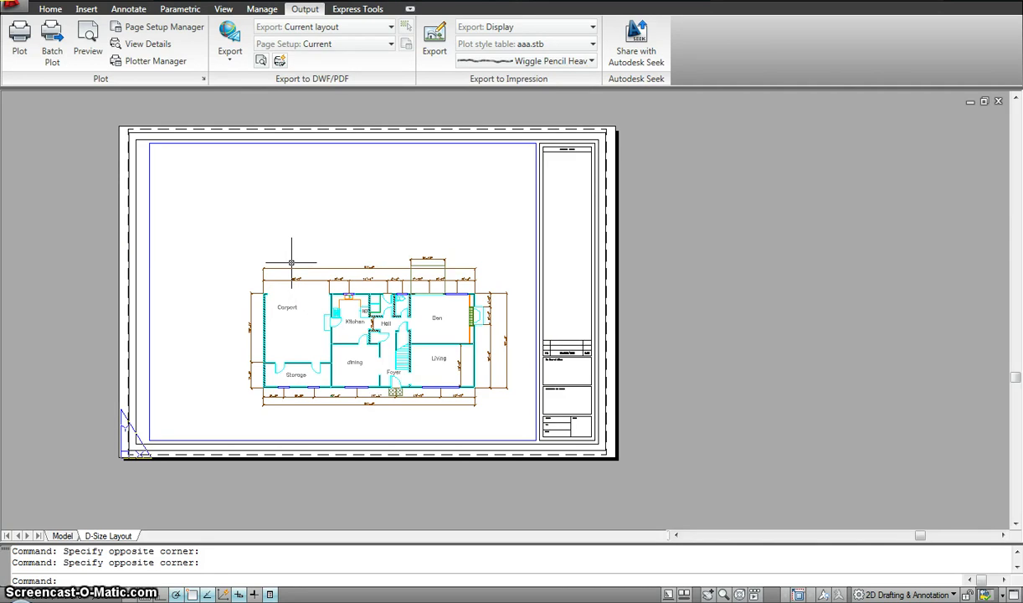
{"action": "left_click", "coordinate": [438, 204]}
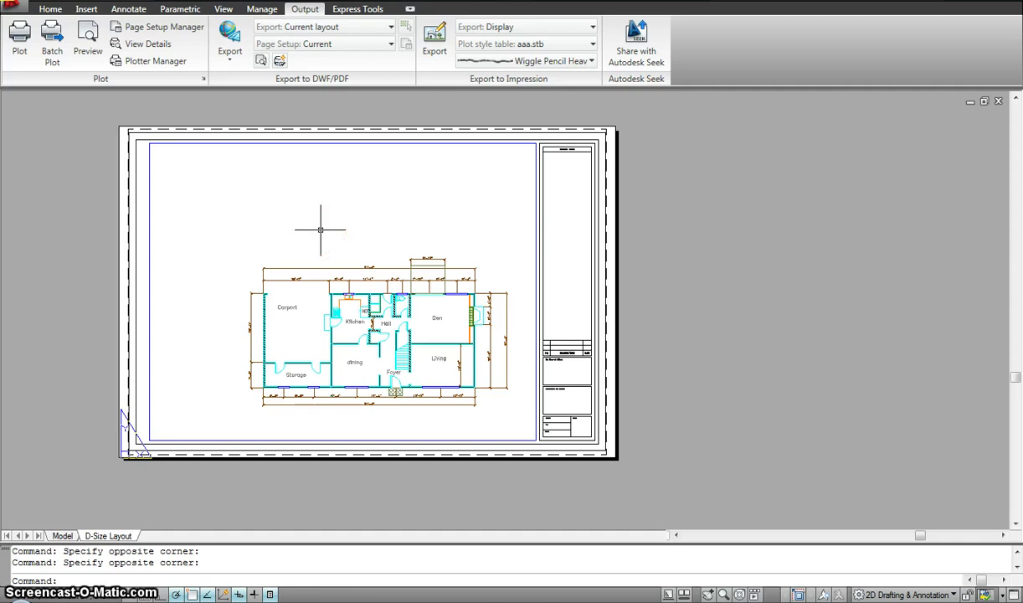
- Set the viewport's Display locked property to No, close its quick properties and deselect it
{"action": "left_click", "coordinate": [442, 143]}
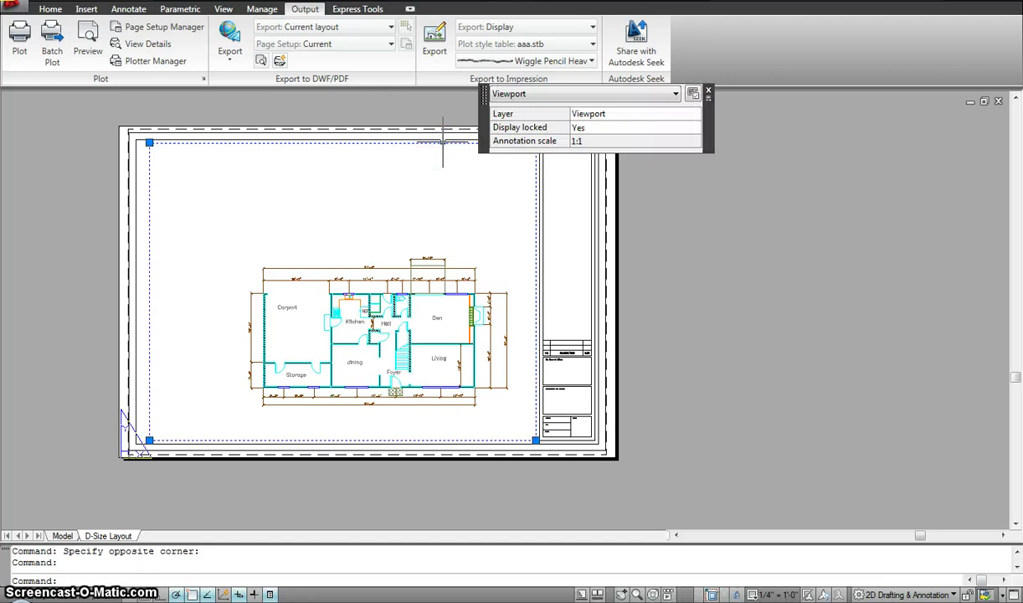
{"action": "mouse_move", "coordinate": [536, 126]}
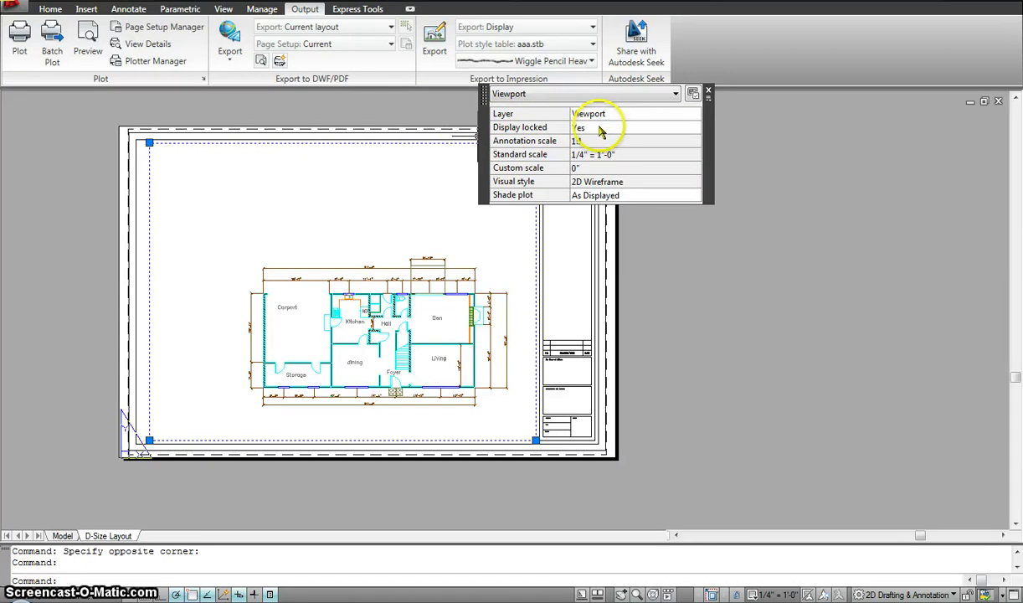
{"action": "left_click", "coordinate": [658, 129]}
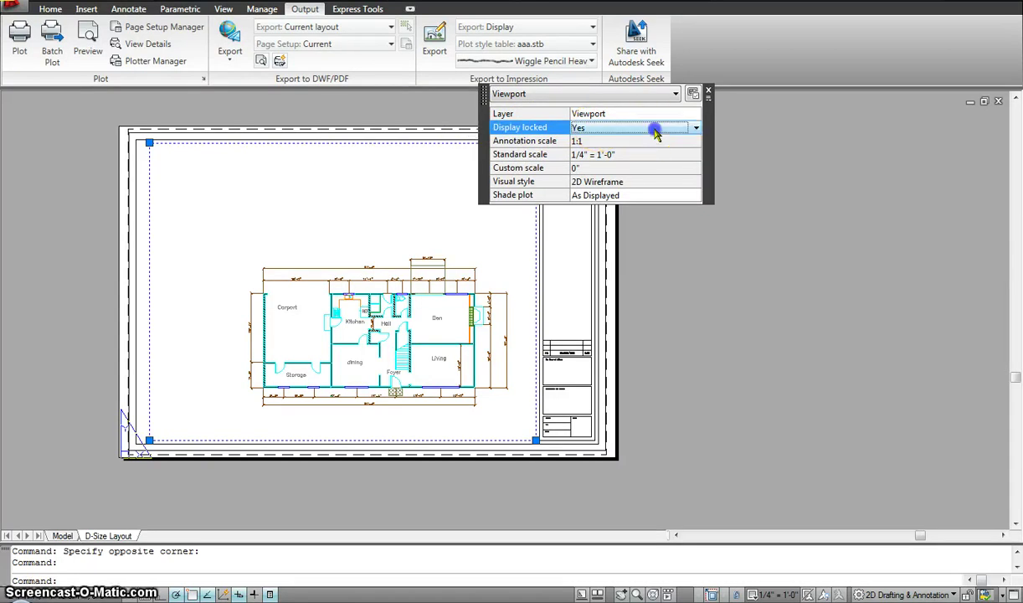
{"action": "left_click", "coordinate": [655, 128]}
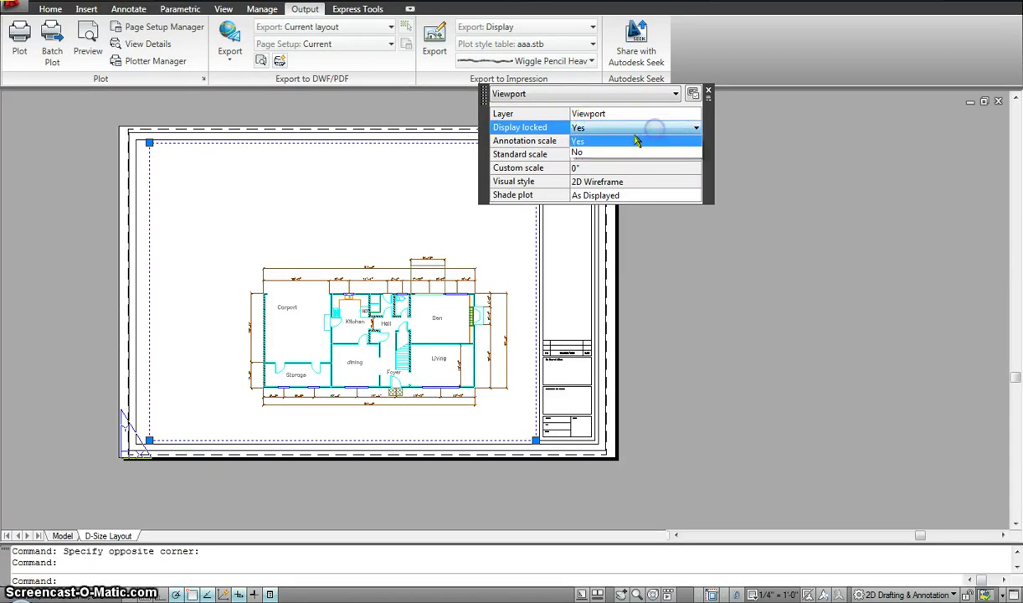
{"action": "left_click", "coordinate": [600, 154]}
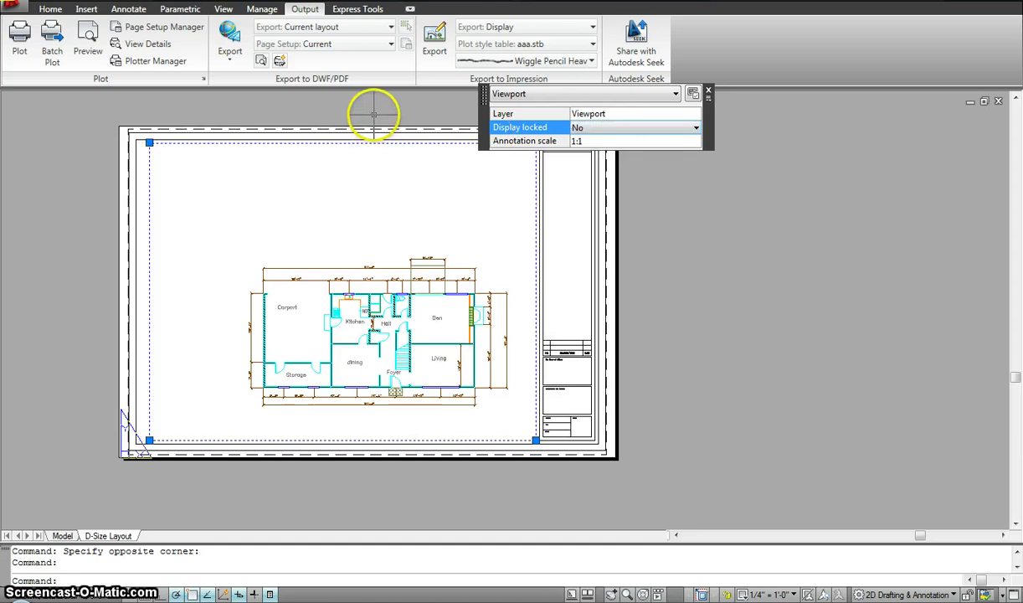
{"action": "left_click", "coordinate": [709, 90]}
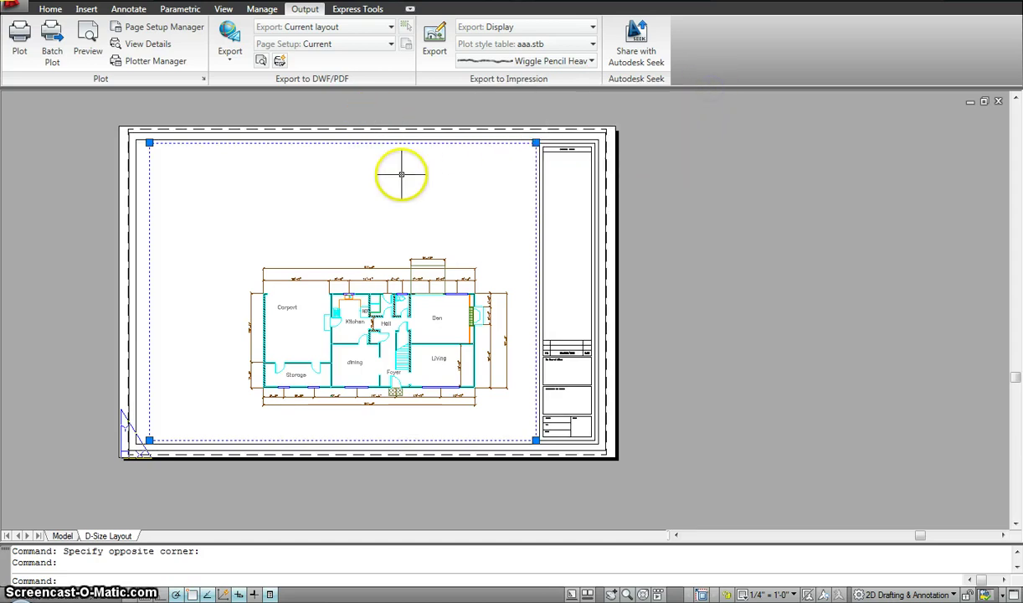
{"action": "key", "text": "Escape"}
{"action": "key", "text": "Escape"}
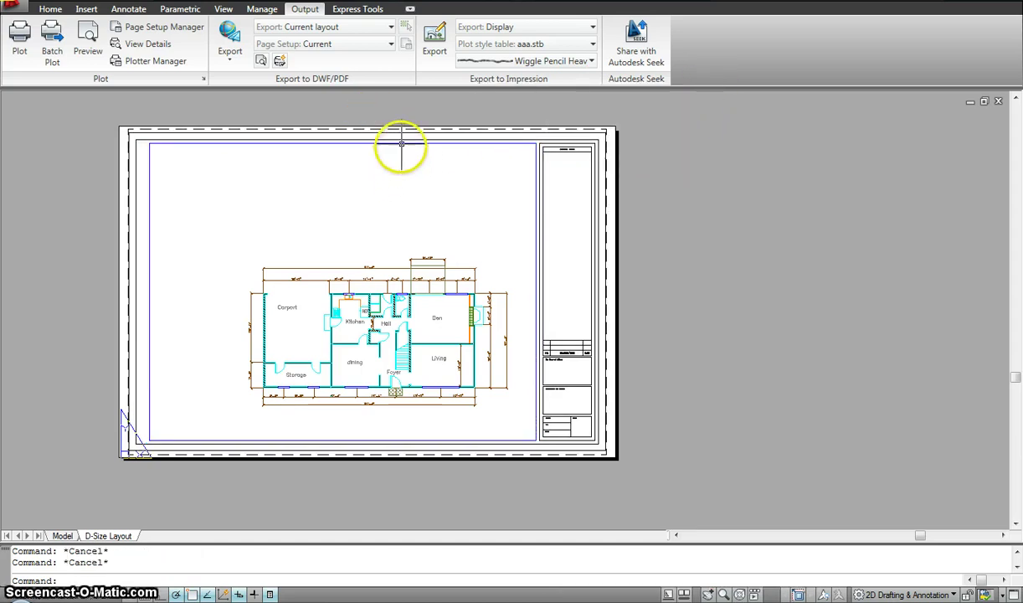
- Select the viewport again, view its Display Locked options and dismiss them without choosing one
{"action": "left_click", "coordinate": [402, 143]}
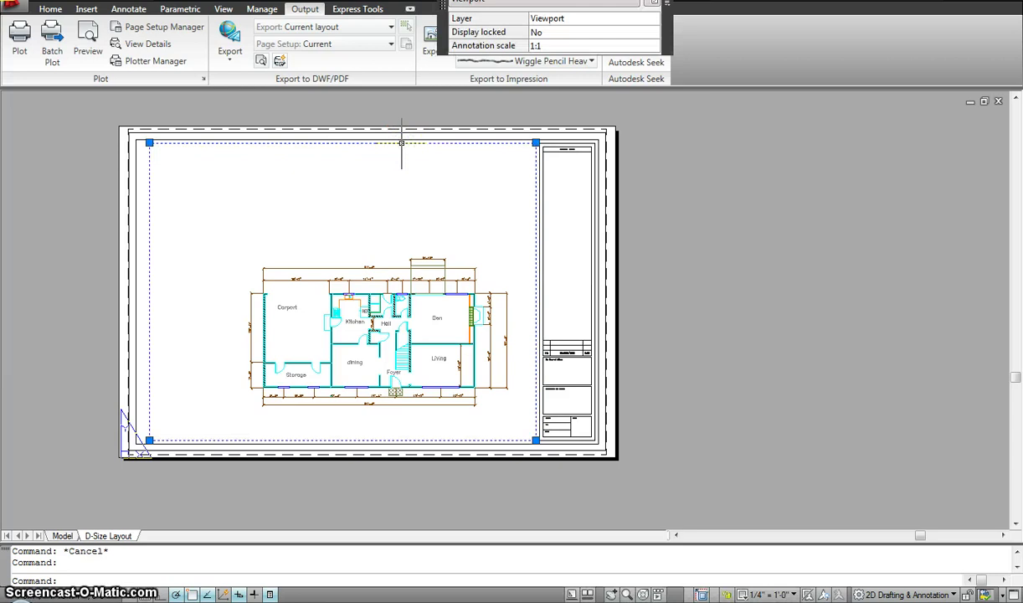
{"action": "right_click", "coordinate": [402, 144]}
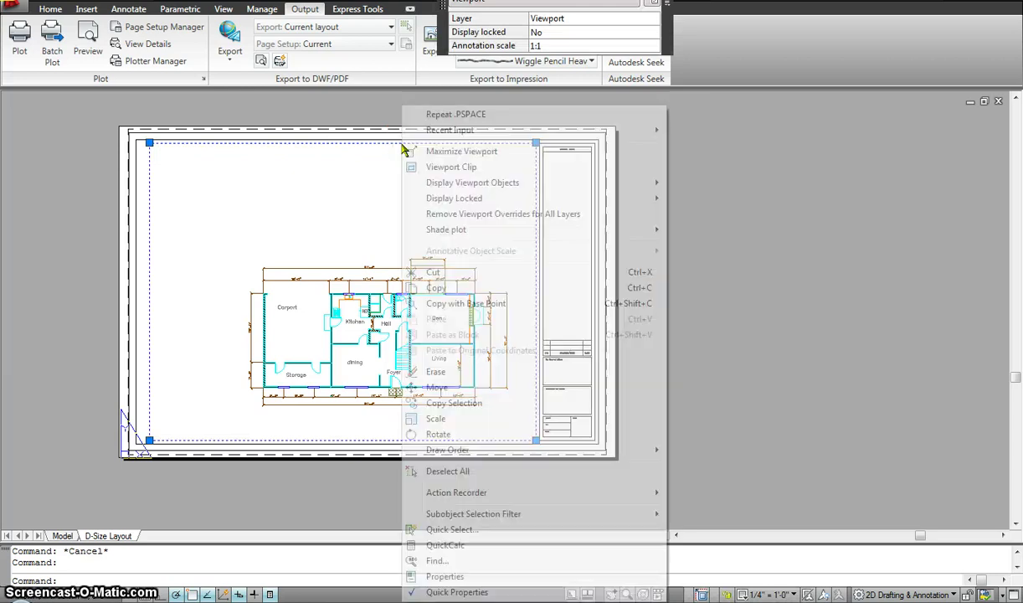
{"action": "mouse_move", "coordinate": [453, 200]}
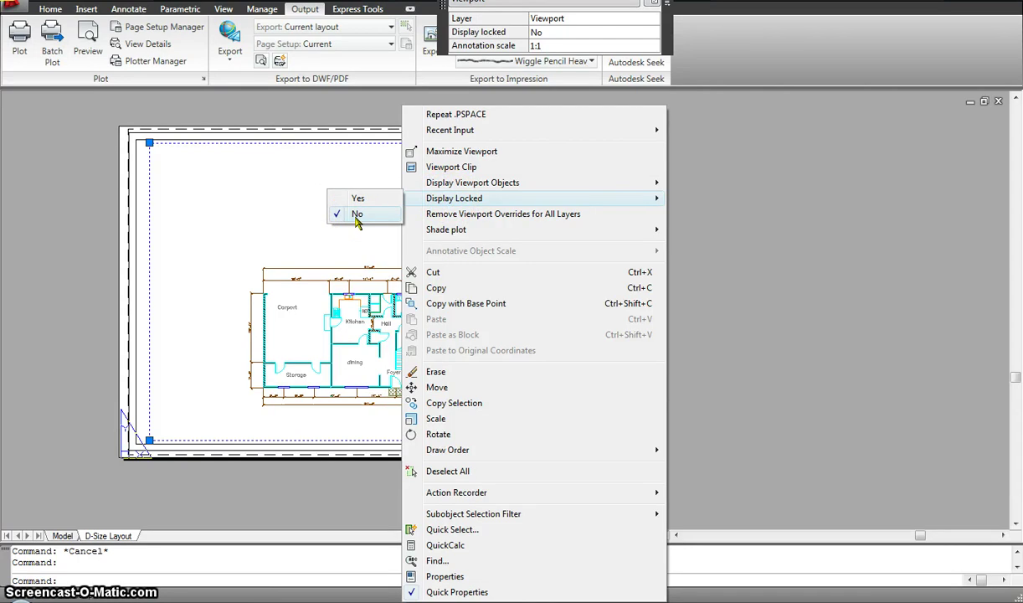
{"action": "left_click", "coordinate": [62, 165]}
{"action": "left_click", "coordinate": [50, 155]}
{"action": "left_click", "coordinate": [211, 183]}
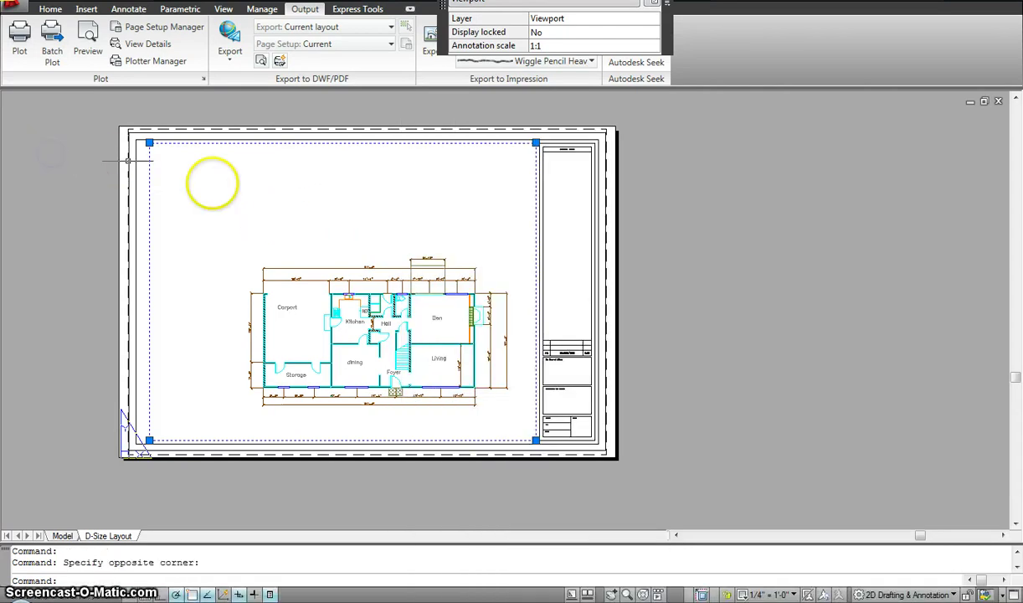
{"action": "left_click", "coordinate": [227, 188]}
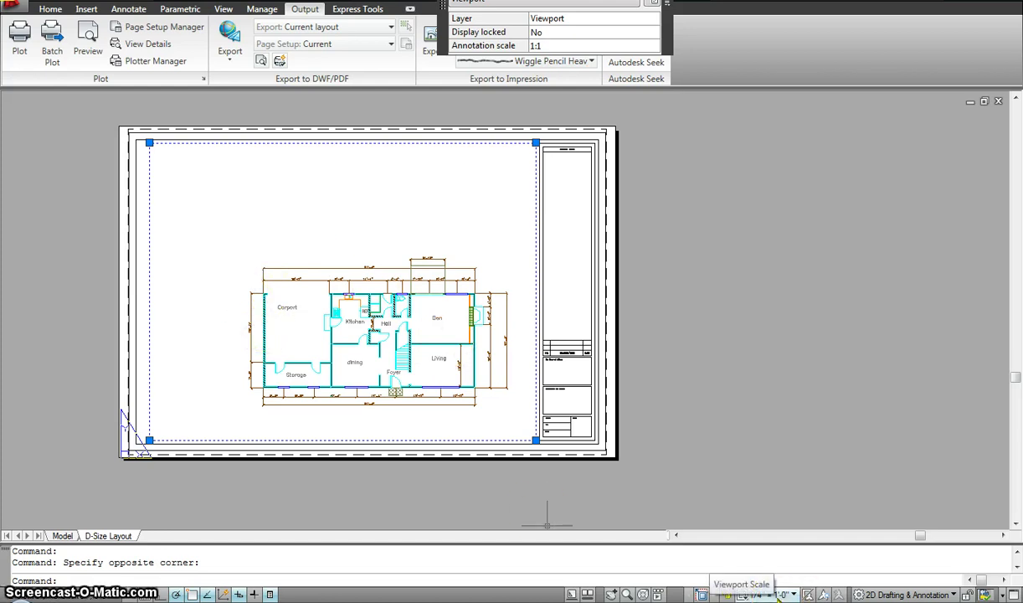
{"action": "left_click", "coordinate": [325, 339]}
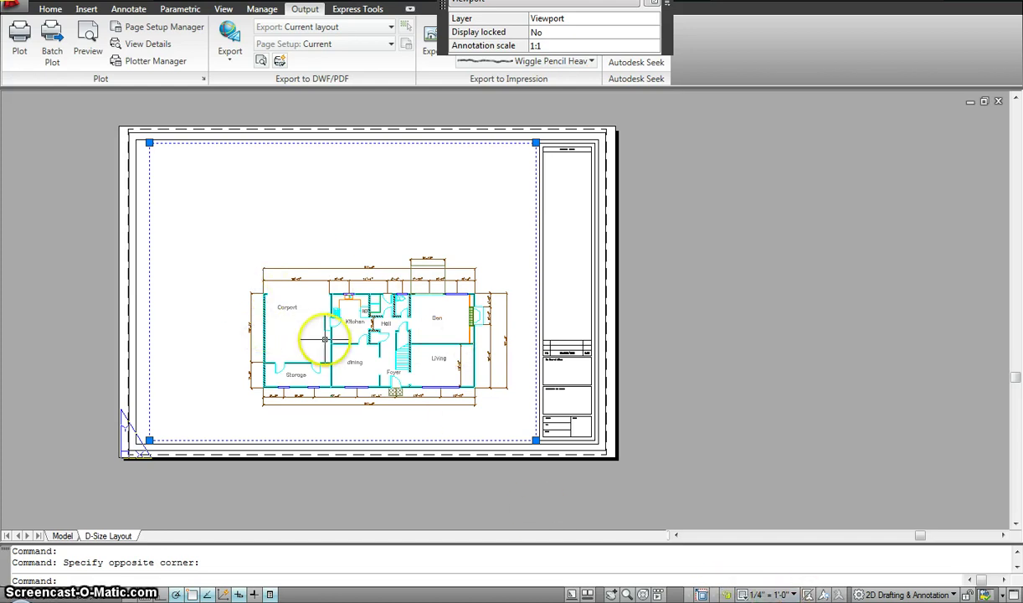
- Activate model space in the unlocked viewport and move the floor plan to about the middle of the viewport
{"action": "double_click", "coordinate": [345, 230]}
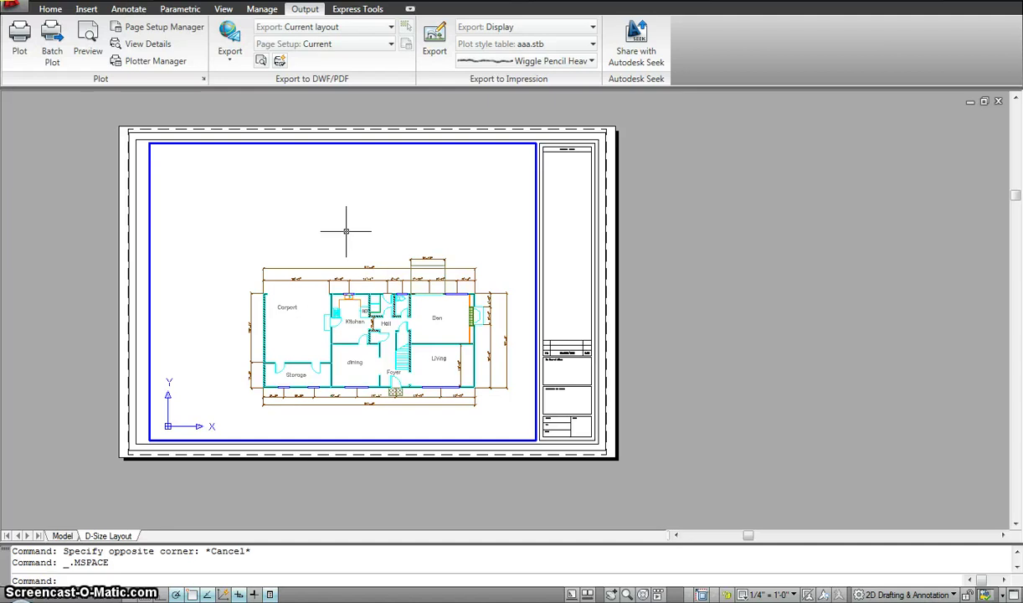
{"action": "left_click", "coordinate": [361, 302]}
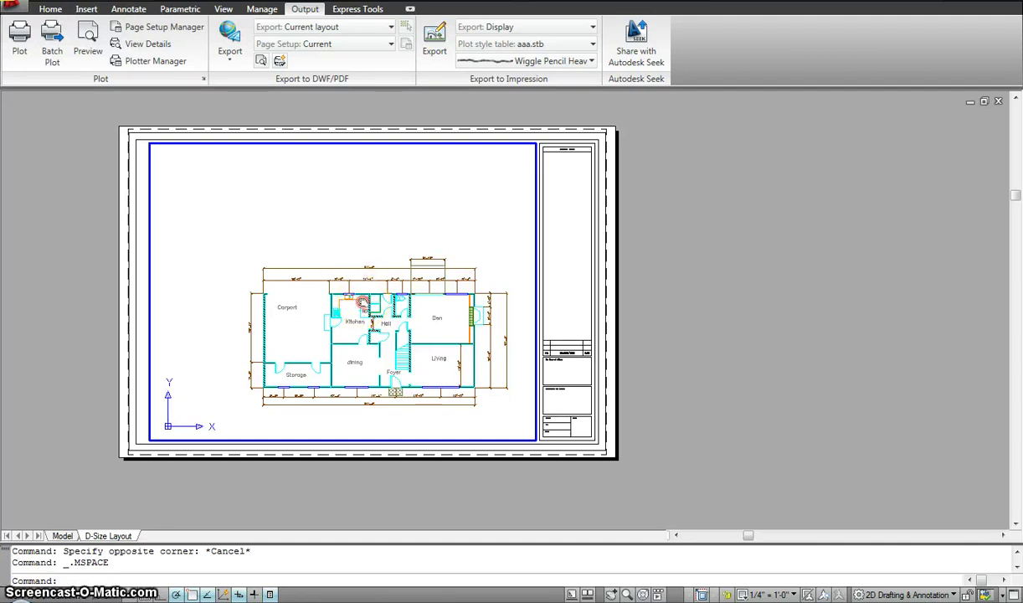
{"action": "middle_click_drag", "start_coordinate": [362, 302], "coordinate": [319, 255]}
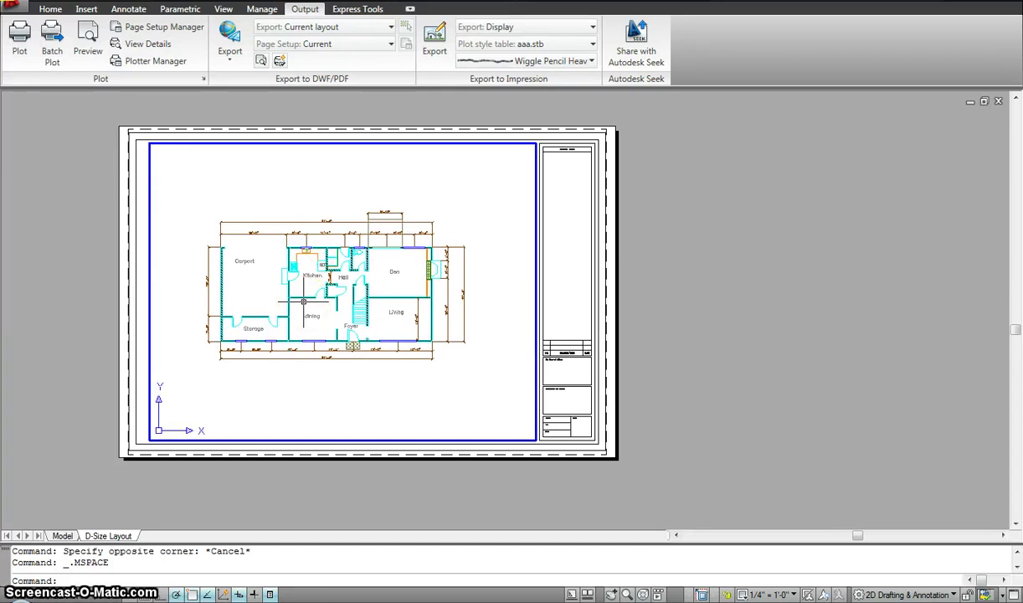
- Try the viewport scale at 3/8" = 1'-0" and set it back to 1/4" = 1'-0"
{"action": "left_click", "coordinate": [792, 595]}
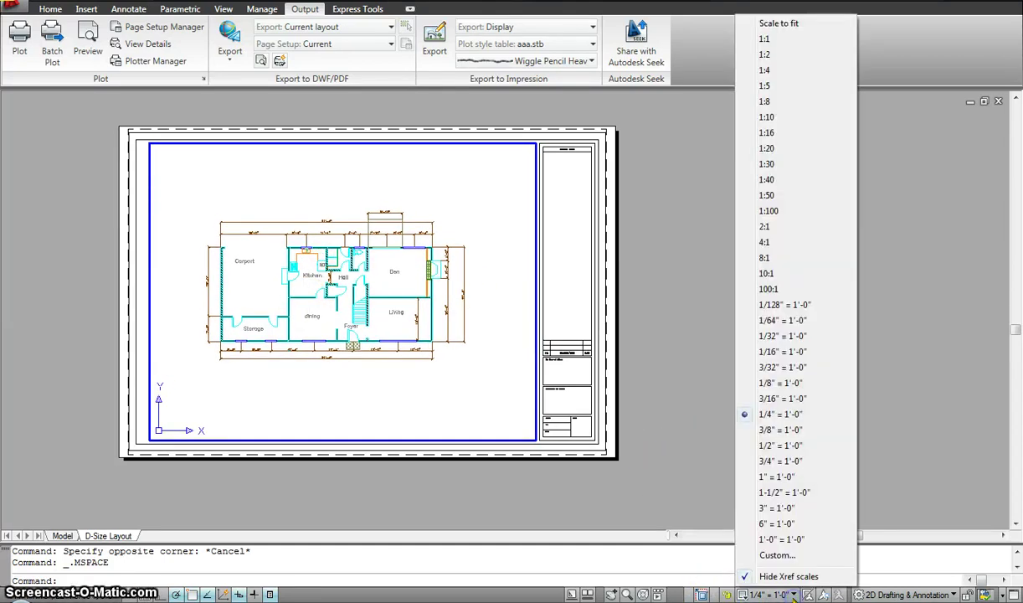
{"action": "left_click", "coordinate": [778, 430]}
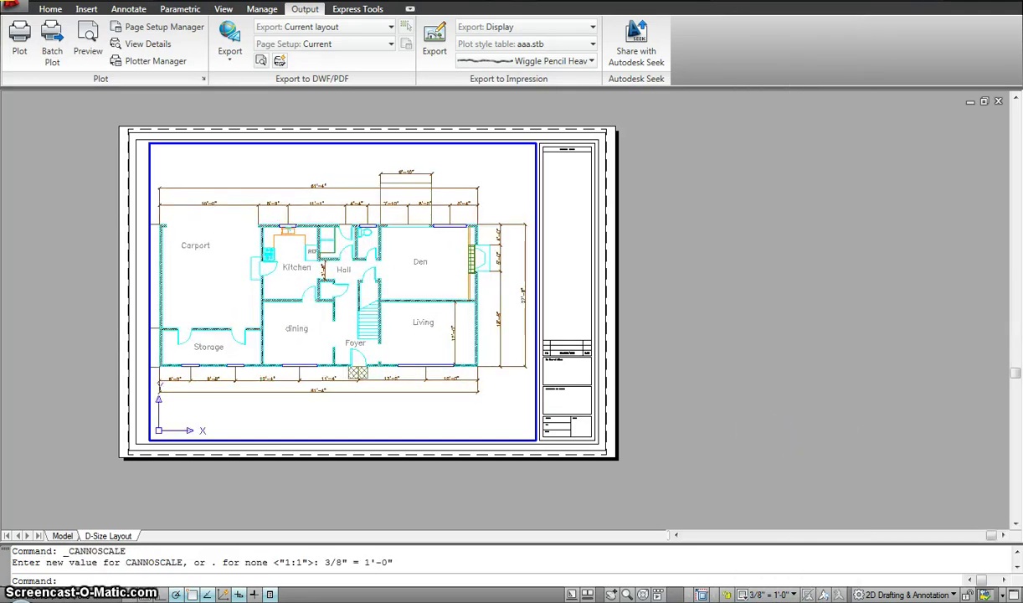
{"action": "left_click", "coordinate": [763, 595]}
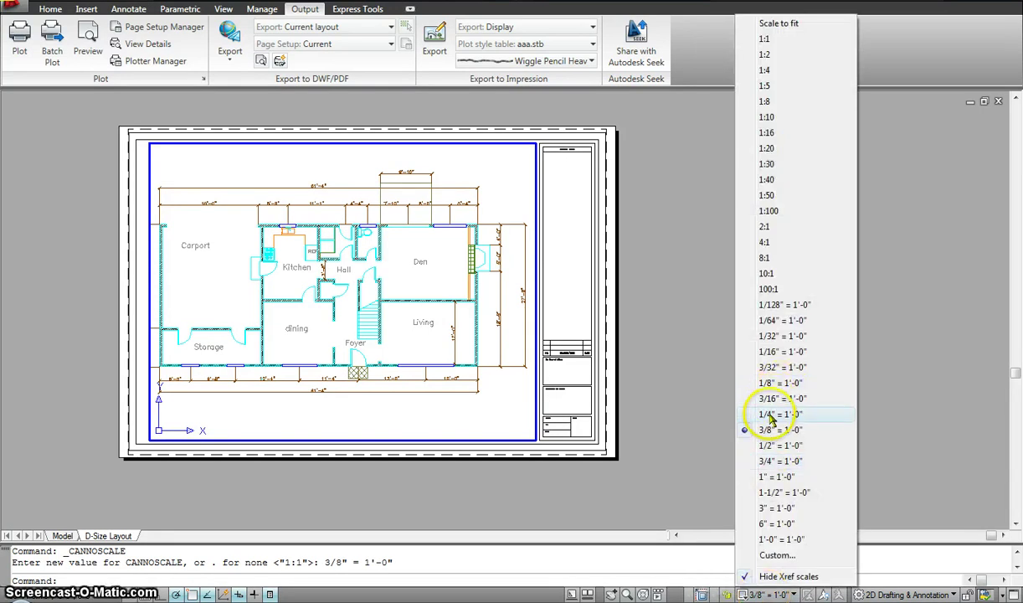
{"action": "left_click", "coordinate": [770, 416]}
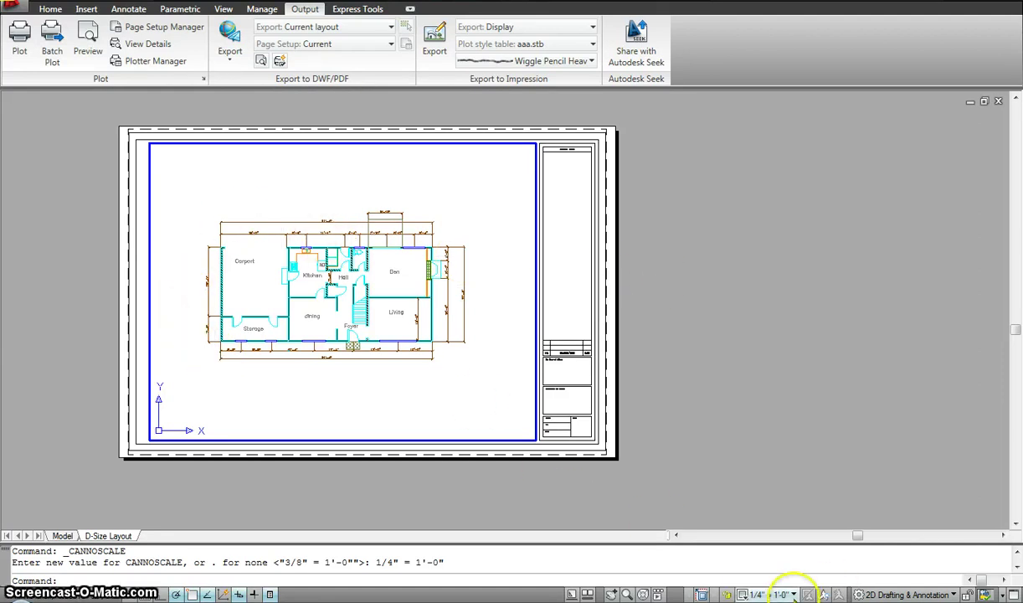
- Return to paper space, try to select the floor plan objects with selection windows, and inspect the title block
{"action": "double_click", "coordinate": [714, 247]}
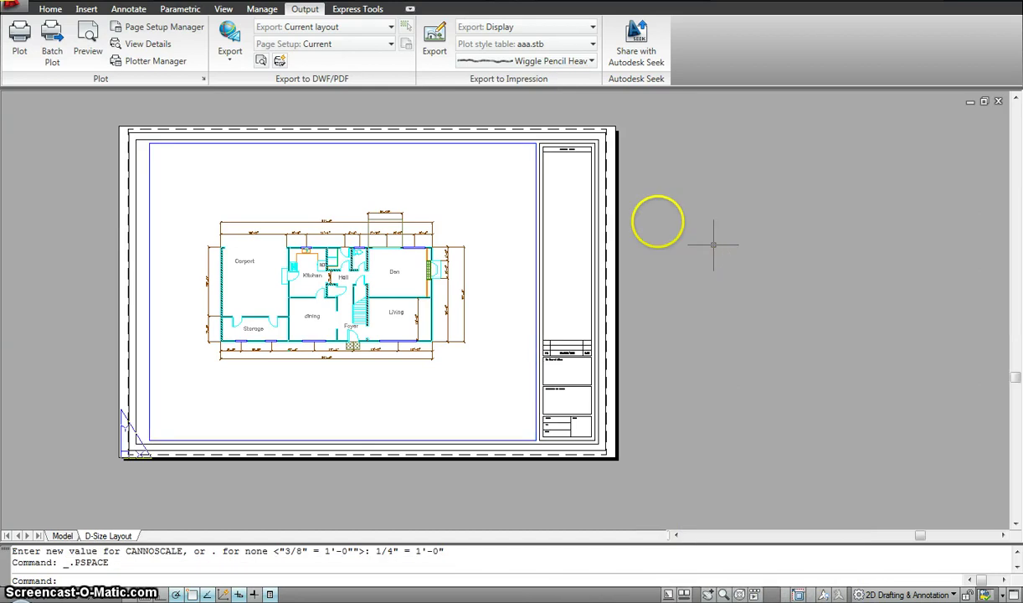
{"action": "left_click", "coordinate": [521, 231]}
{"action": "left_click", "coordinate": [423, 201]}
{"action": "left_click", "coordinate": [423, 188]}
{"action": "left_click", "coordinate": [268, 389]}
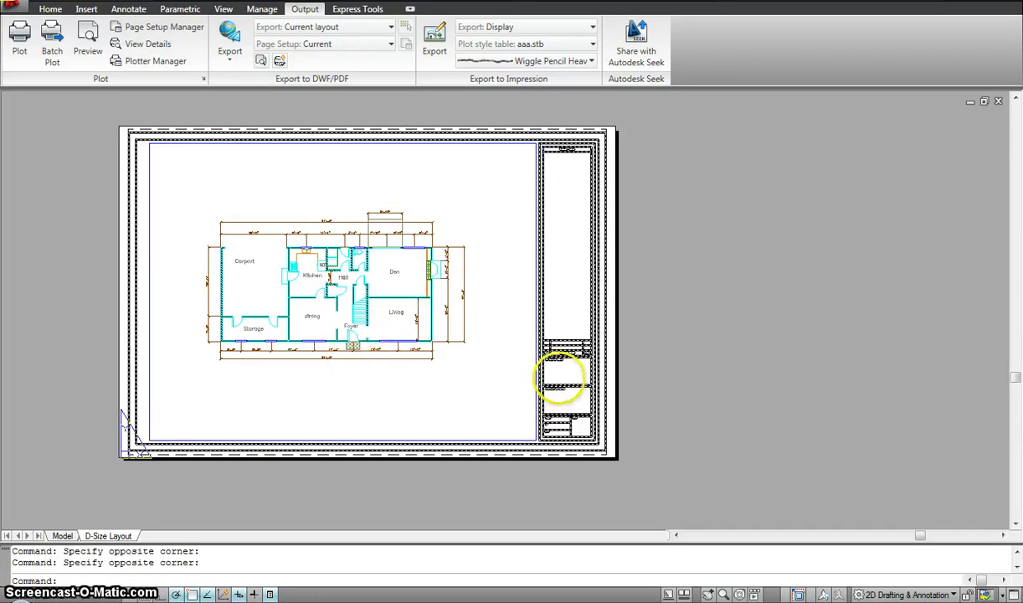
{"action": "mouse_move", "coordinate": [562, 353]}
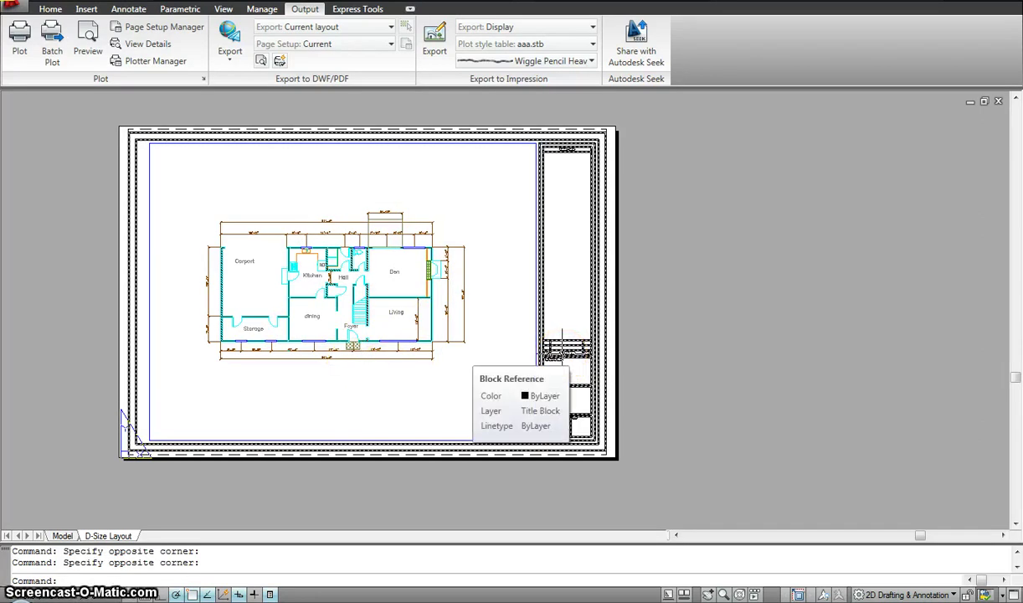
- Activate model space in the viewport, erase two dimensions below the Living room, and undo the erasure
{"action": "double_click", "coordinate": [463, 370]}
{"action": "left_click", "coordinate": [446, 363]}
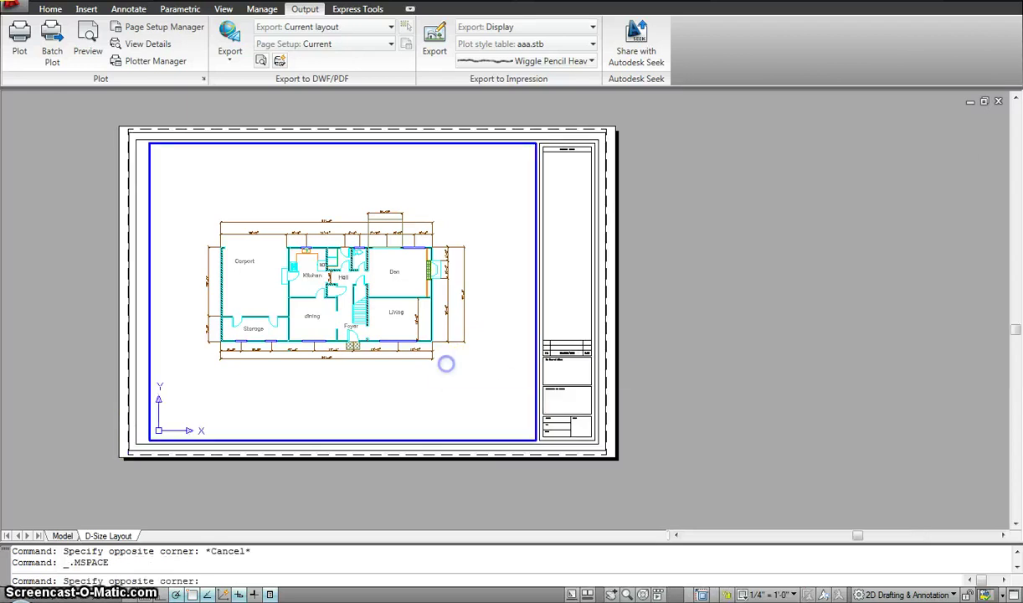
{"action": "left_click", "coordinate": [416, 348]}
{"action": "key", "text": "Delete"}
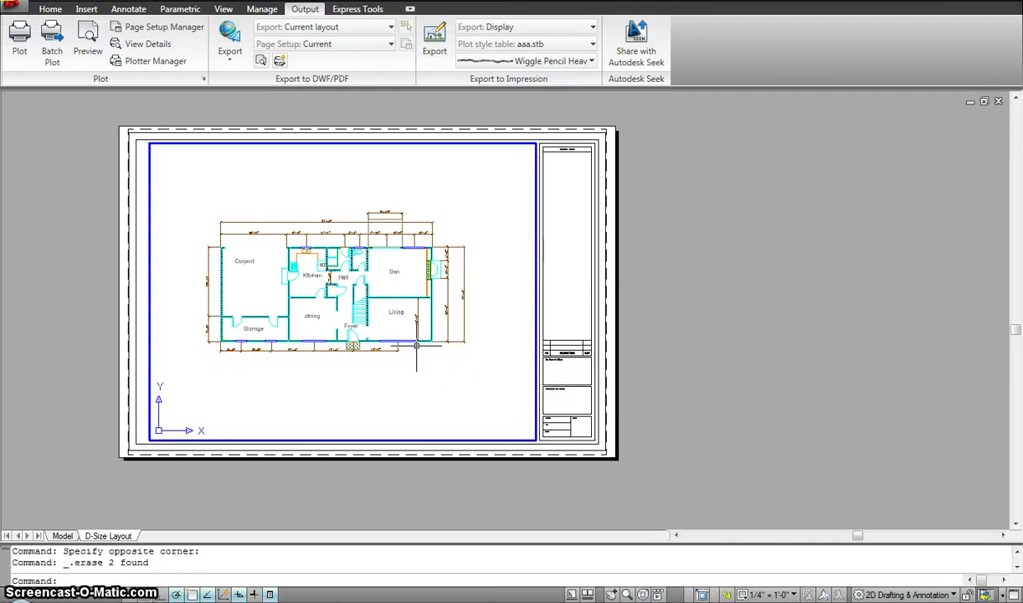
{"action": "key", "text": "ctrl+z"}
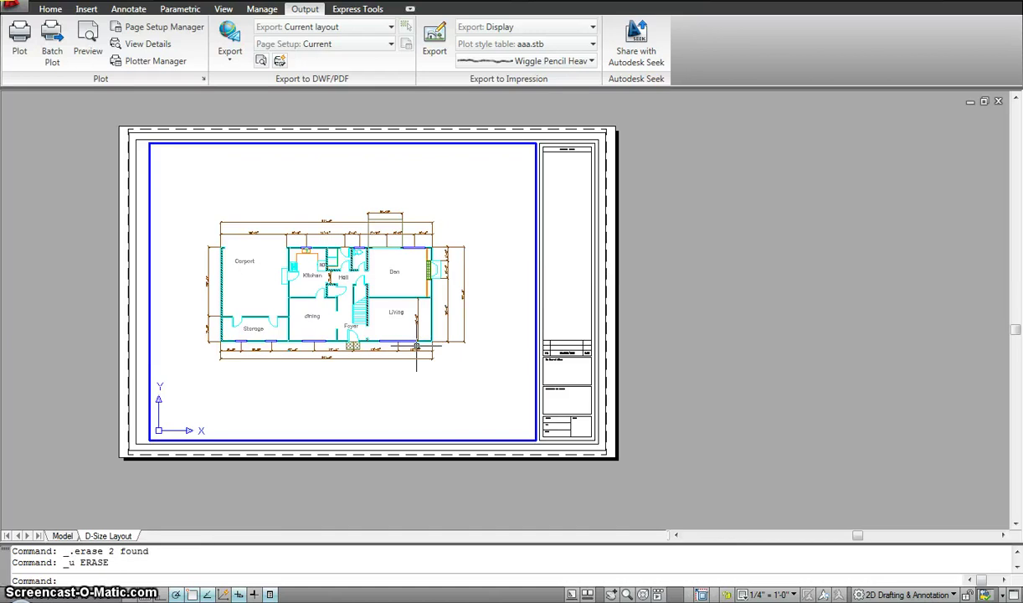
{"action": "left_click", "coordinate": [236, 340]}
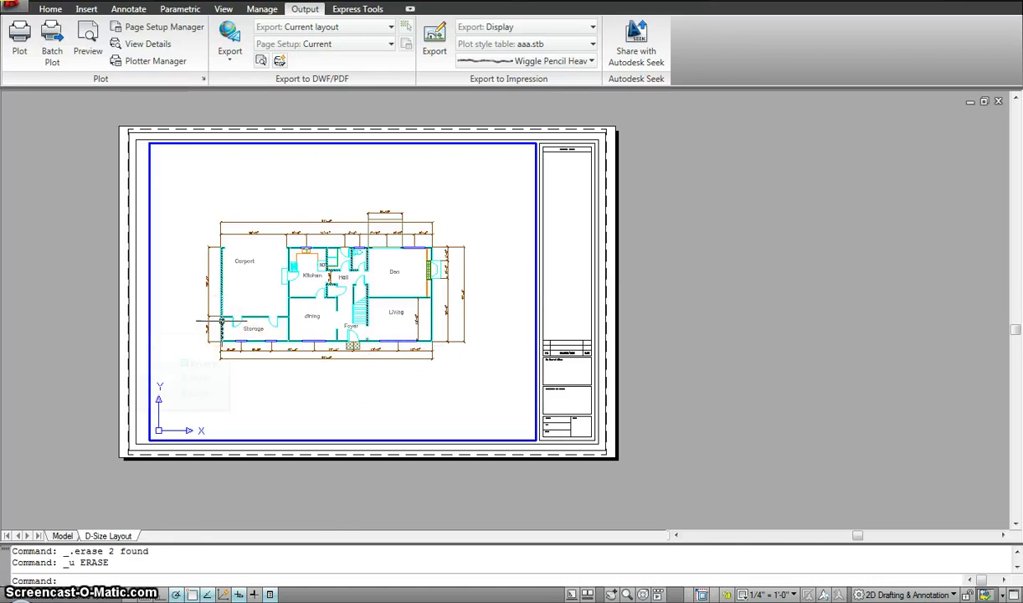
{"action": "left_click", "coordinate": [227, 295]}
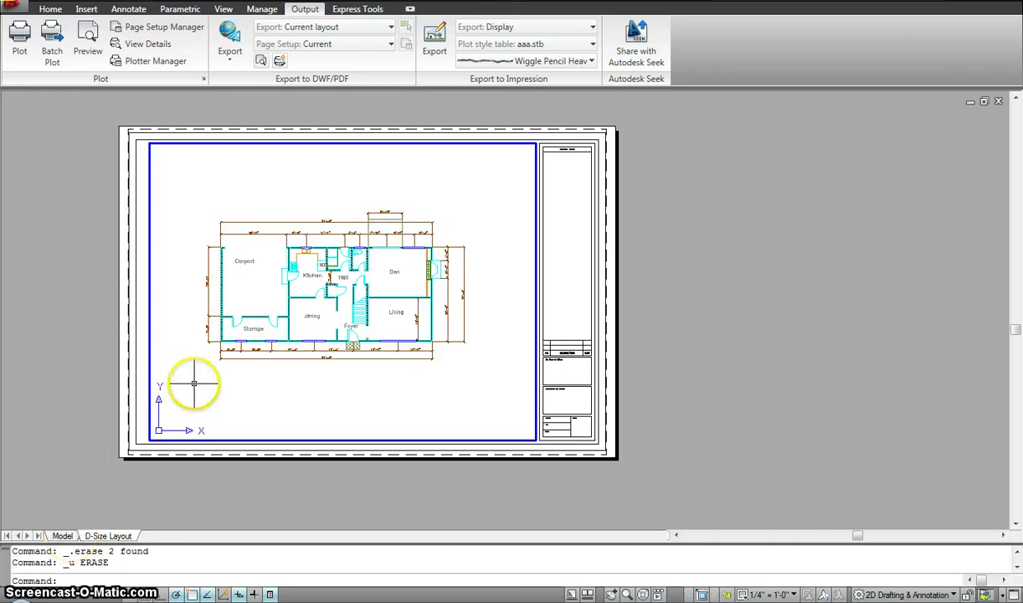
{"action": "mouse_move", "coordinate": [59, 540]}
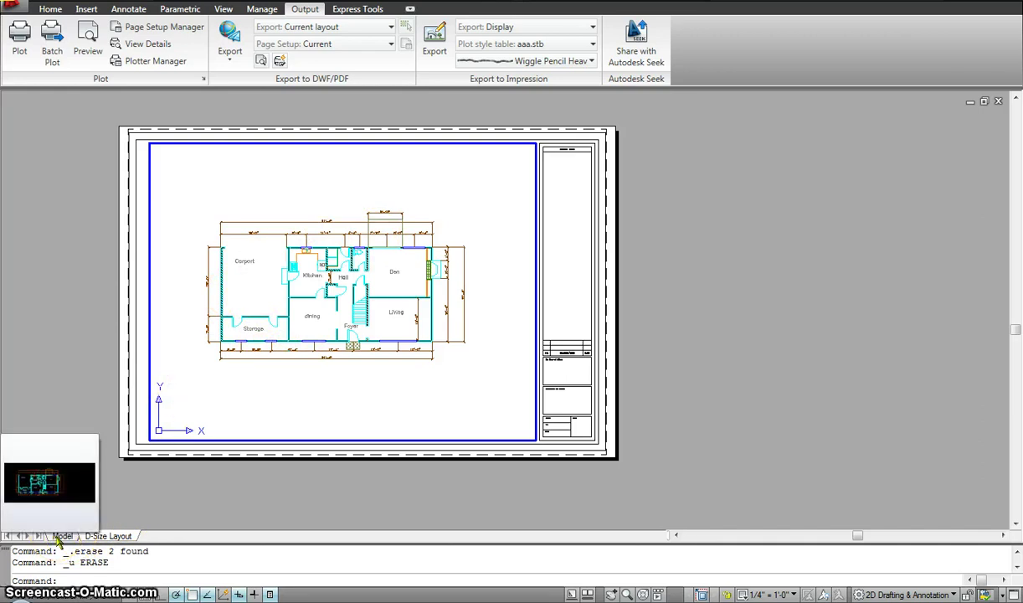
- Return to paper space, select the floor plan viewport and set its Display locked property to Yes
{"action": "double_click", "coordinate": [559, 209]}
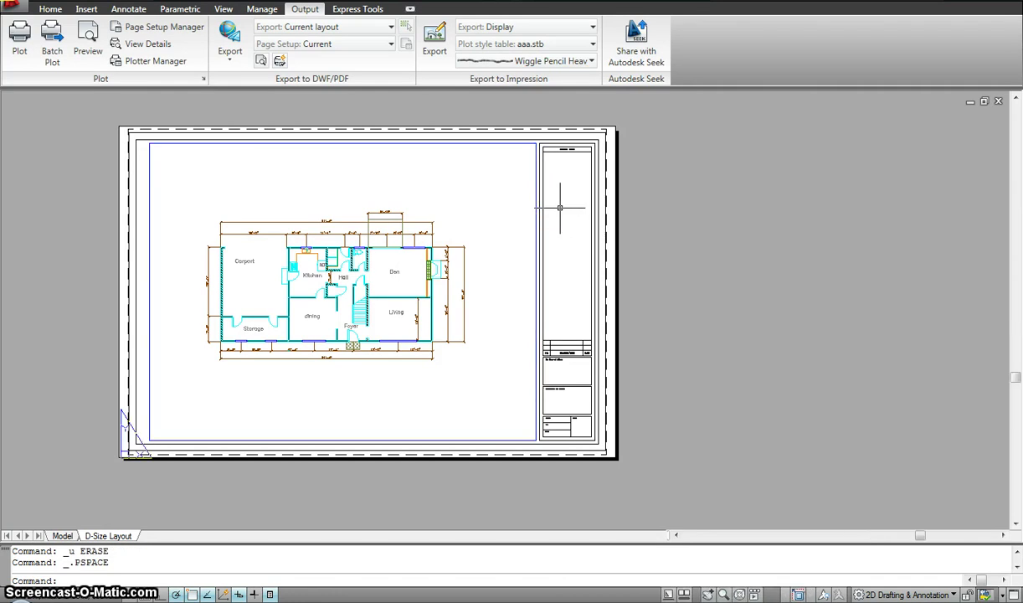
{"action": "left_click", "coordinate": [391, 252]}
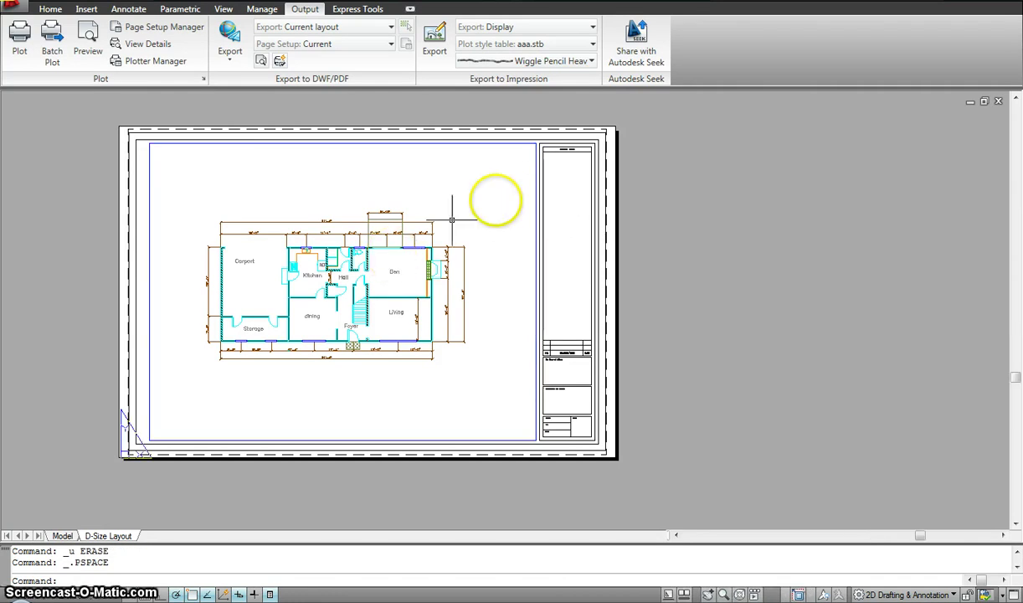
{"action": "left_click", "coordinate": [534, 170]}
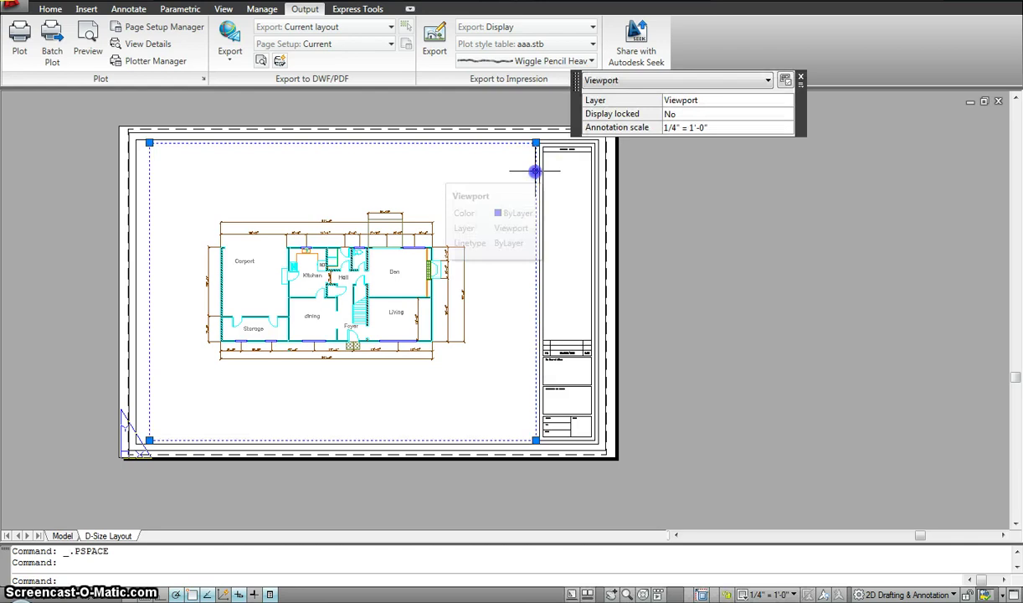
{"action": "left_click", "coordinate": [679, 114]}
{"action": "left_click", "coordinate": [685, 116]}
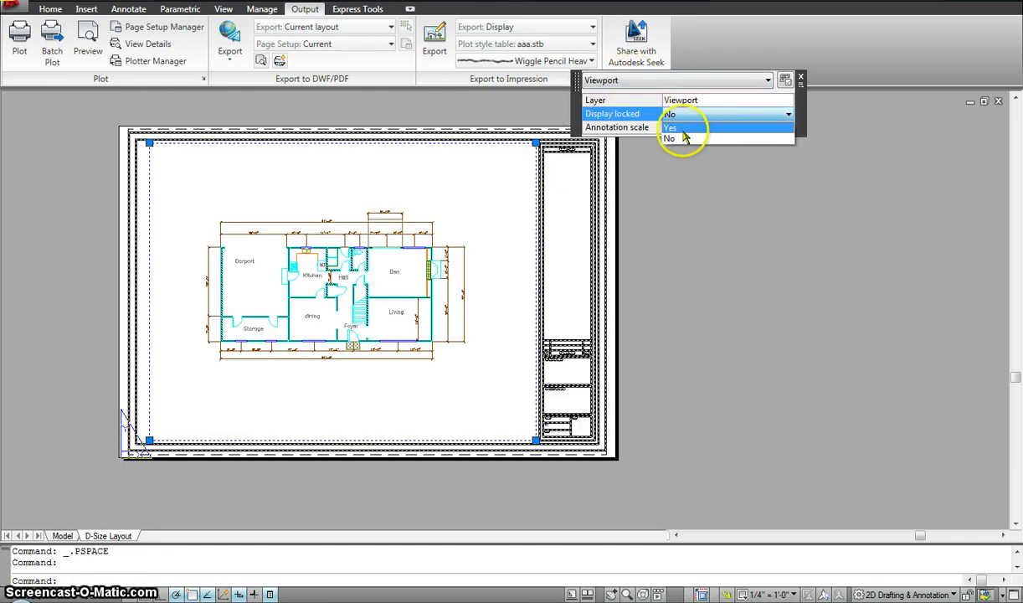
{"action": "left_click", "coordinate": [671, 127]}
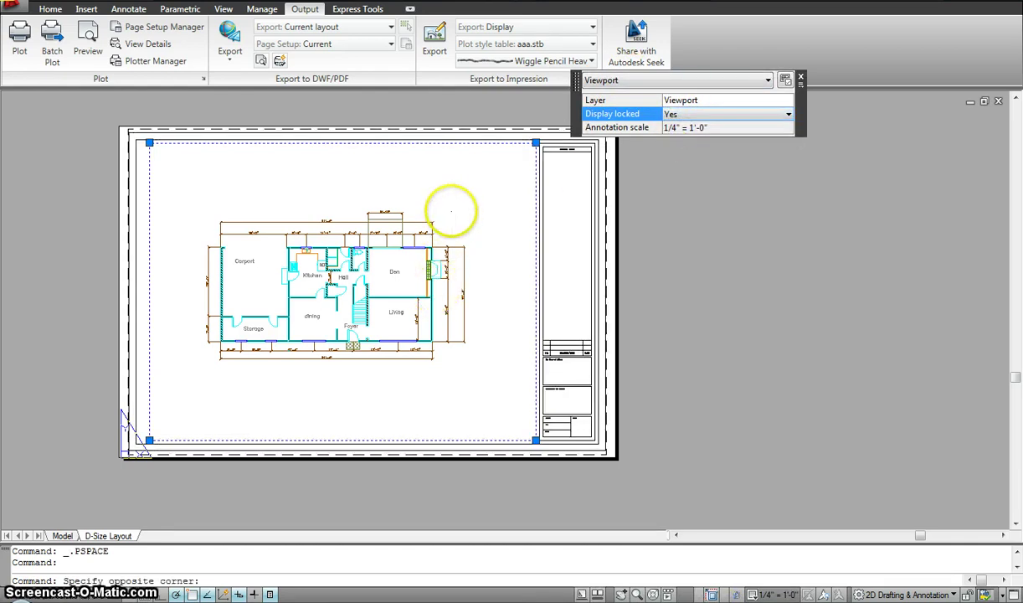
- Activate model space in the locked viewport, and zoom and pan to examine how the whole sheet moves
{"action": "double_click", "coordinate": [451, 210]}
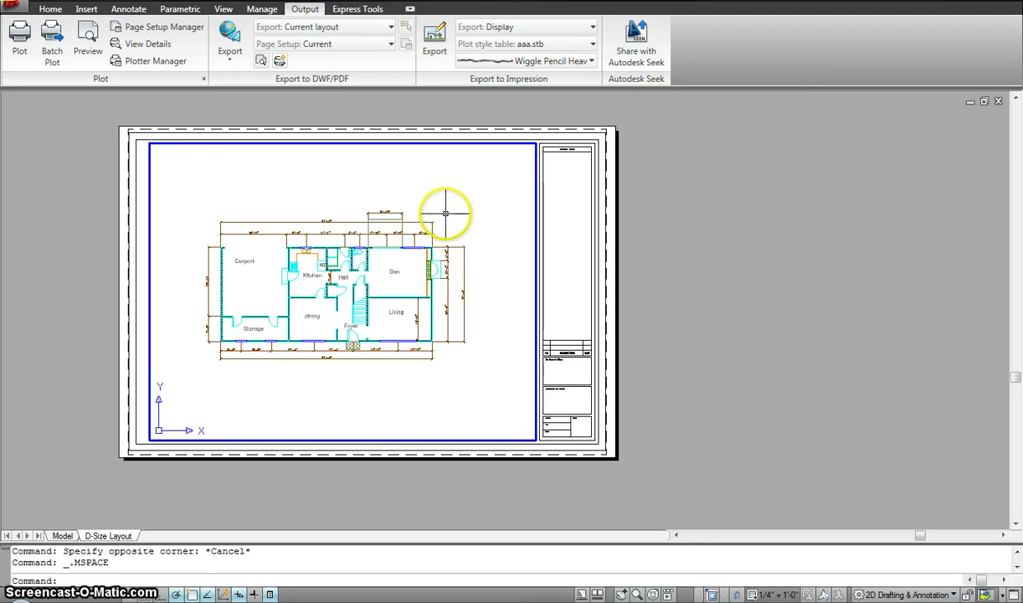
{"action": "scroll", "coordinate": [444, 218], "scroll_direction": "up", "scroll_amount": 2}
{"action": "scroll", "coordinate": [435, 222], "scroll_direction": "down", "scroll_amount": 4}
{"action": "scroll", "coordinate": [436, 222], "scroll_direction": "up", "scroll_amount": 3}
{"action": "scroll", "coordinate": [435, 224], "scroll_direction": "up", "scroll_amount": 1}
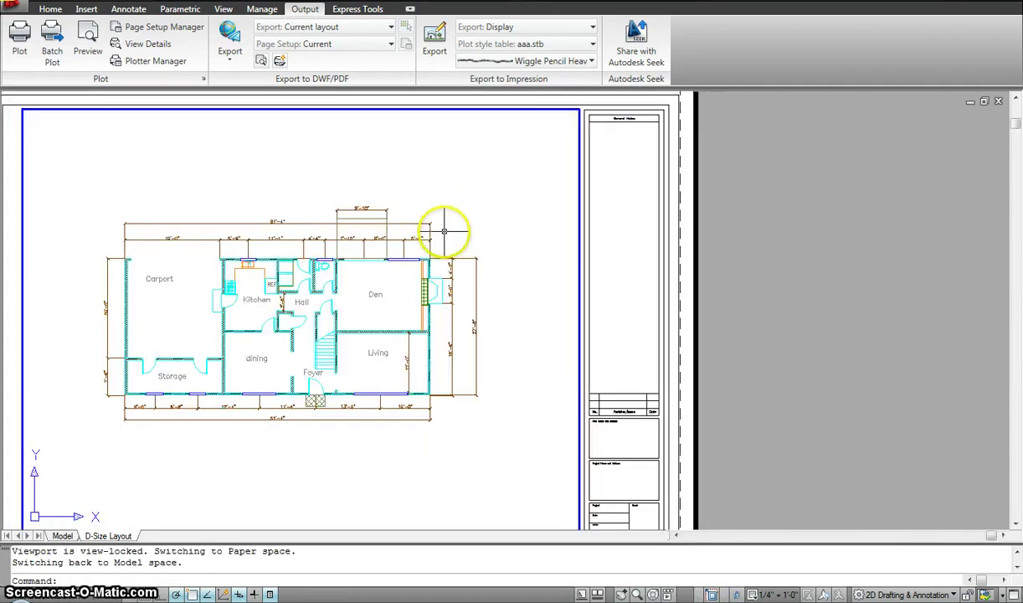
{"action": "scroll", "coordinate": [441, 228], "scroll_direction": "down", "scroll_amount": 2}
{"action": "scroll", "coordinate": [448, 379], "scroll_direction": "up", "scroll_amount": 1}
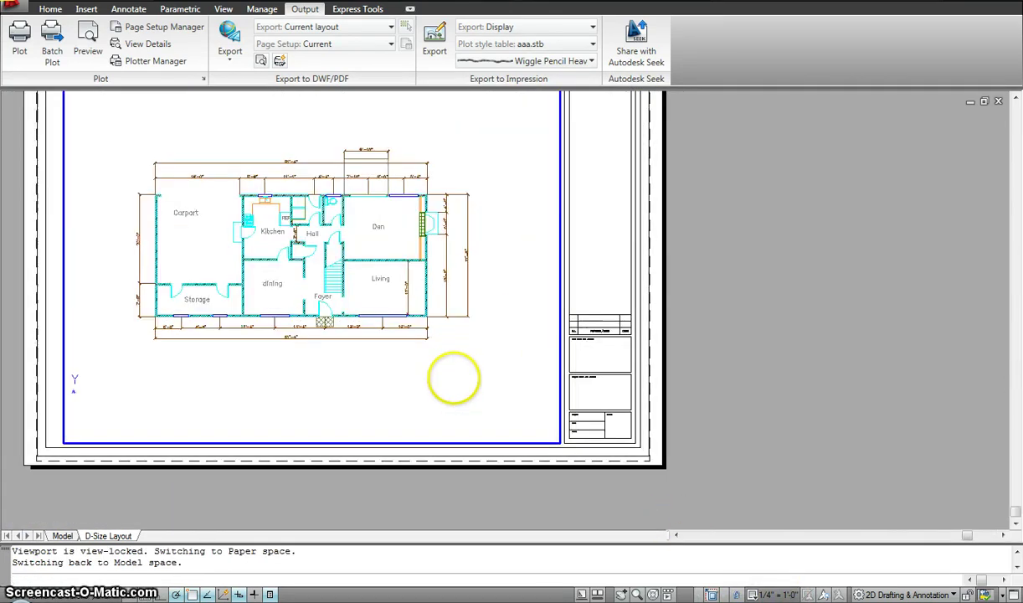
{"action": "scroll", "coordinate": [452, 378], "scroll_direction": "down", "scroll_amount": 2}
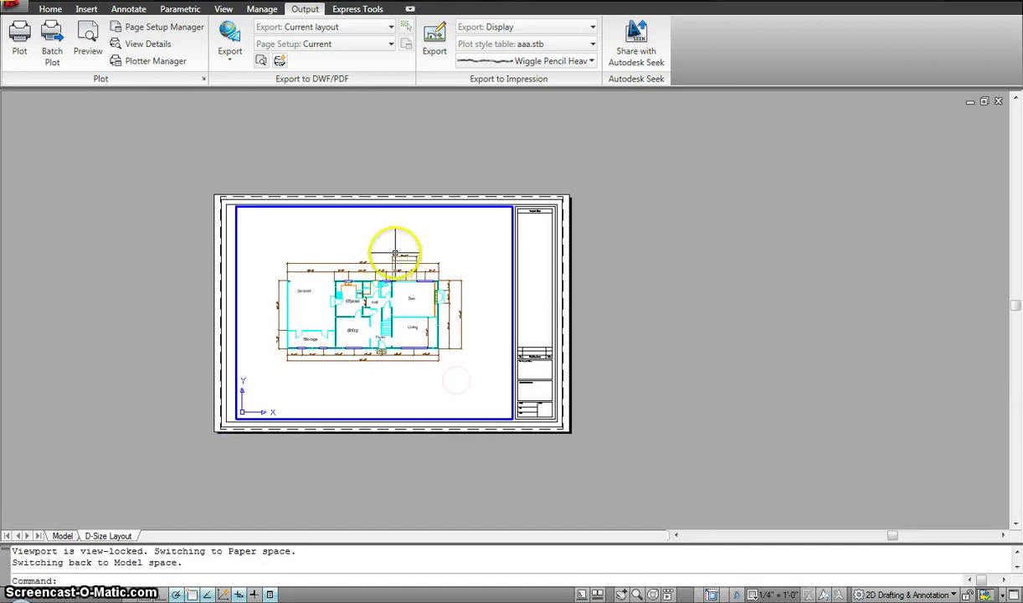
{"action": "mouse_move", "coordinate": [389, 240]}
{"action": "middle_mouse_down"}
{"action": "mouse_move", "coordinate": [331, 253]}
{"action": "mouse_move", "coordinate": [402, 251]}
{"action": "middle_mouse_up"}
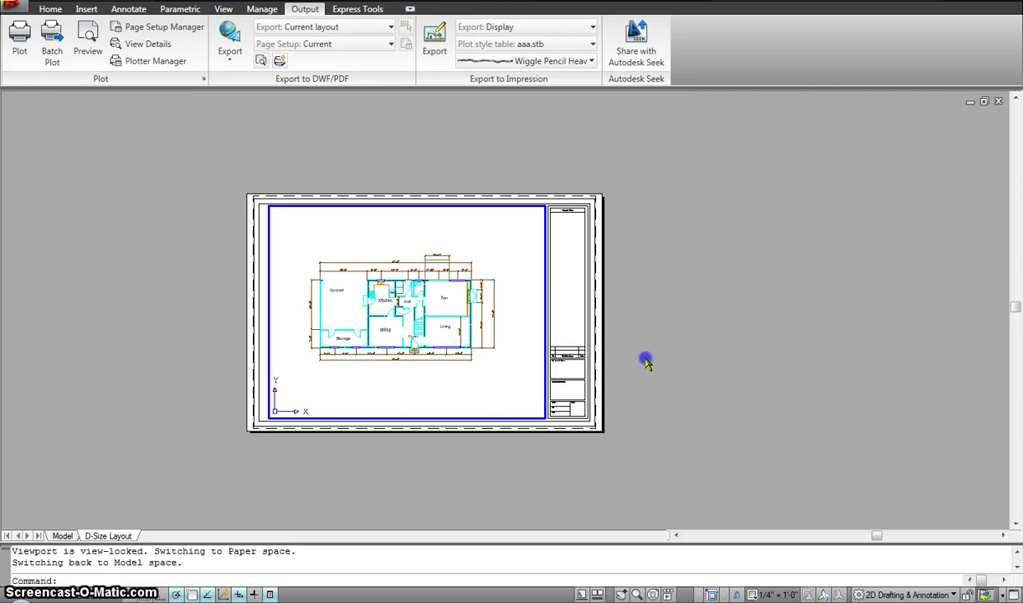
- Return to paper space, select the viewport, view its Shade plot options, and dismiss them and deselect the viewport
{"action": "double_click", "coordinate": [646, 361]}
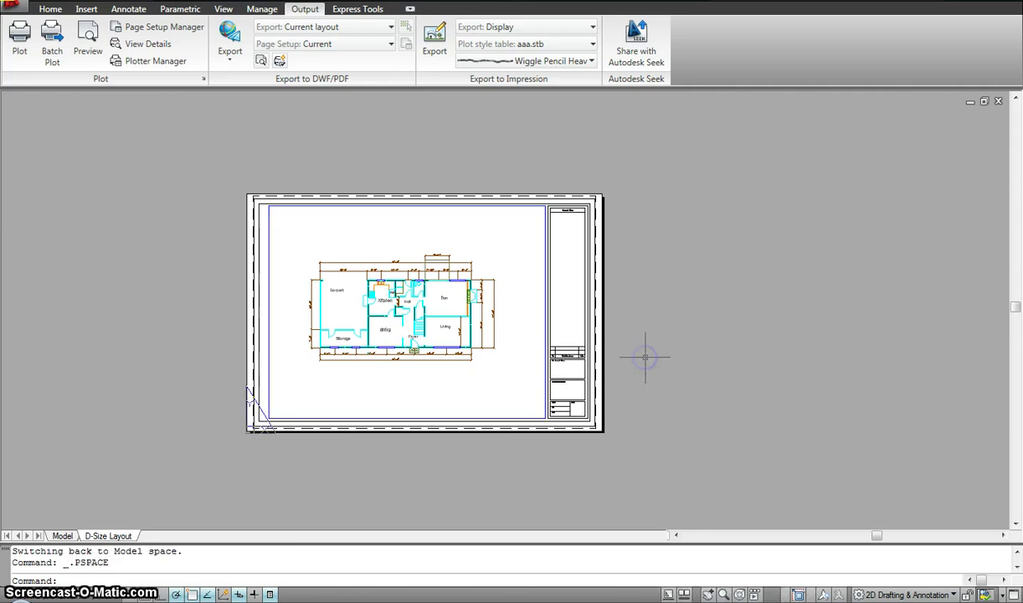
{"action": "left_click", "coordinate": [544, 226]}
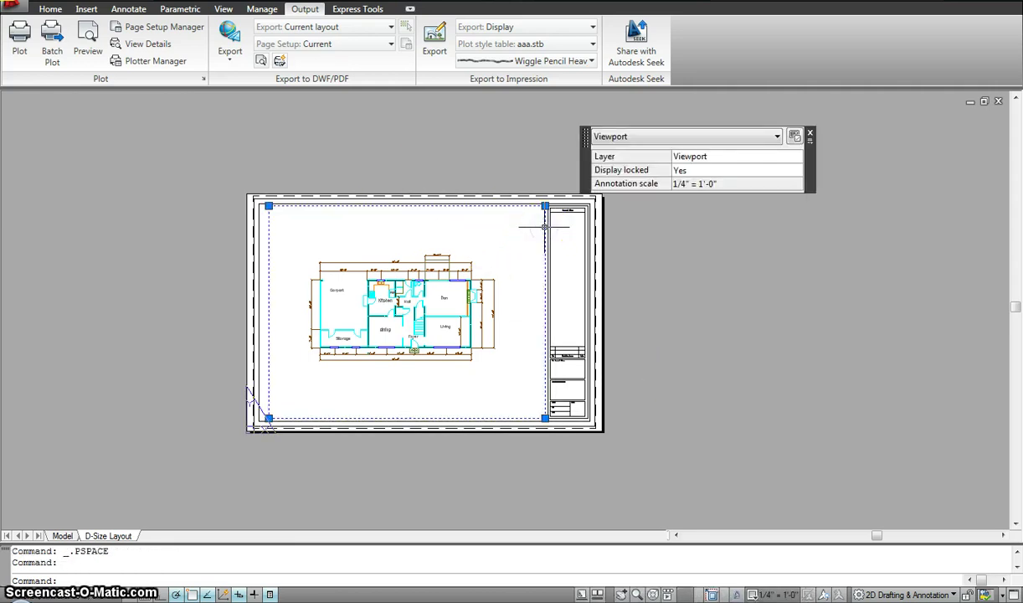
{"action": "right_click", "coordinate": [544, 226]}
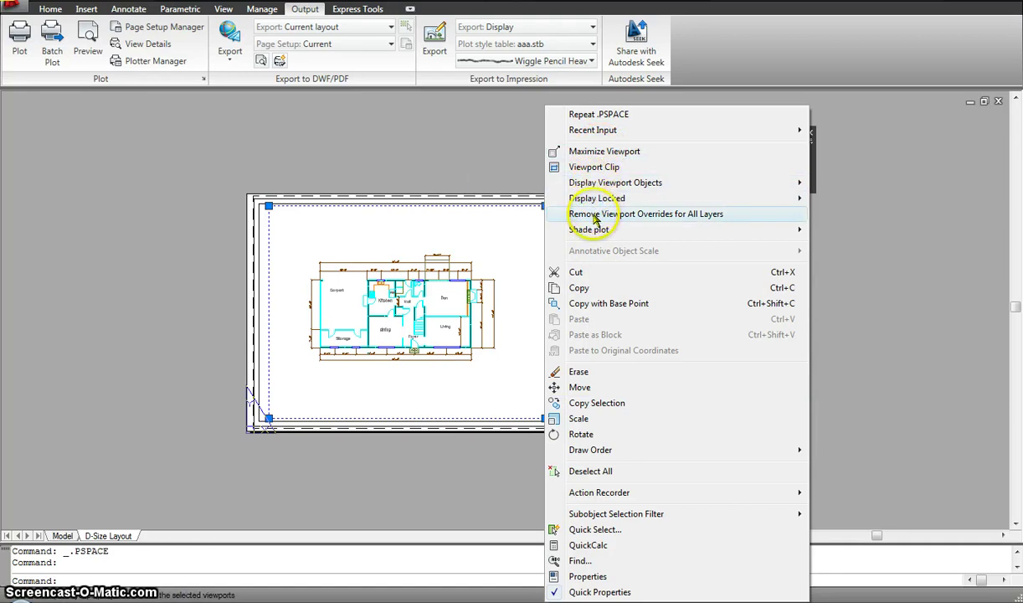
{"action": "mouse_move", "coordinate": [591, 234]}
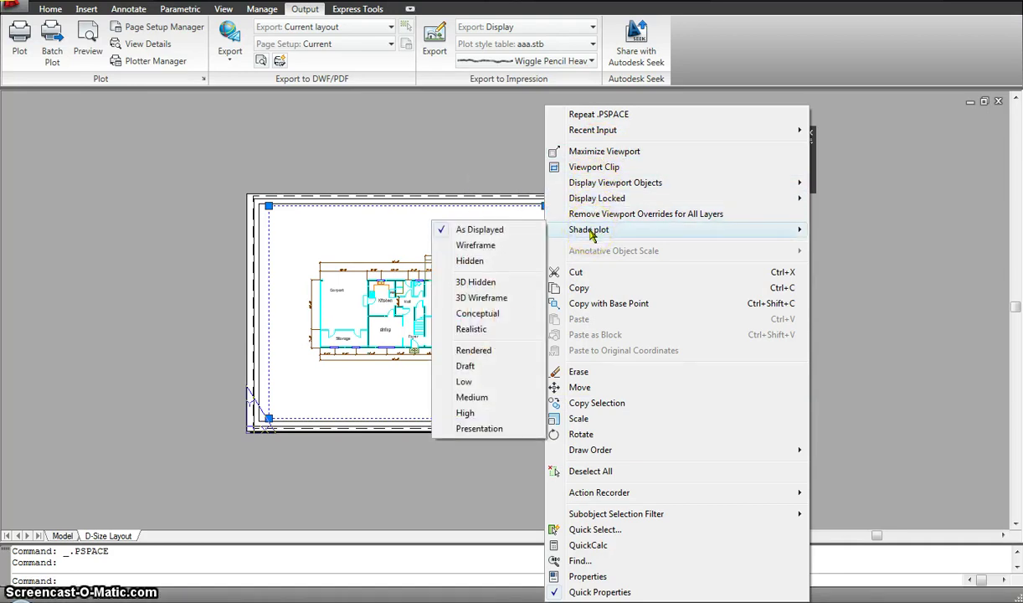
{"action": "key", "text": "Escape"}
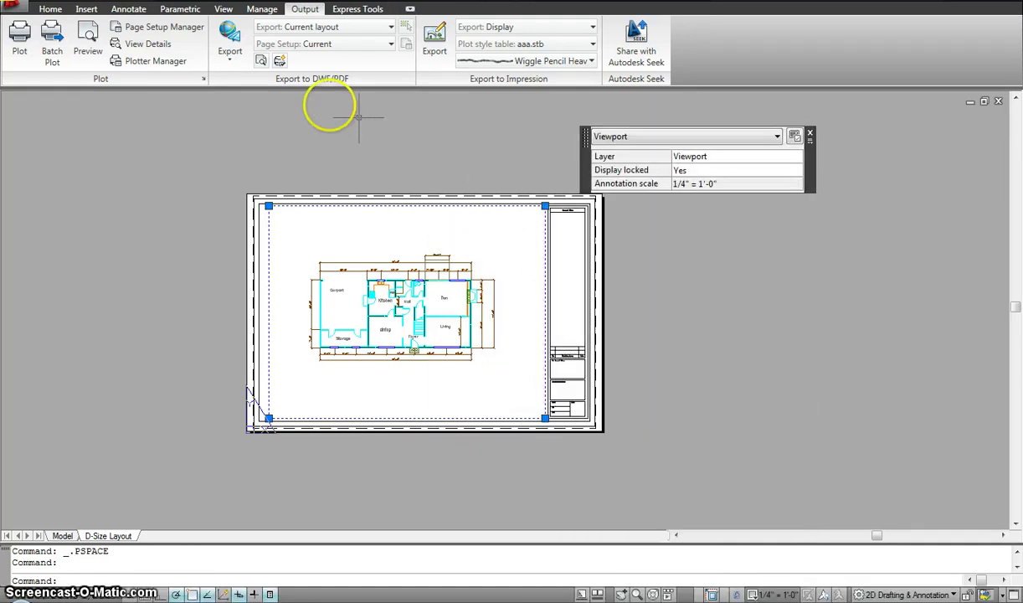
{"action": "key", "text": "Escape"}
- Turn off the Viewport layer in the Layer Properties Manager and close the manager
{"action": "left_click", "coordinate": [50, 9]}
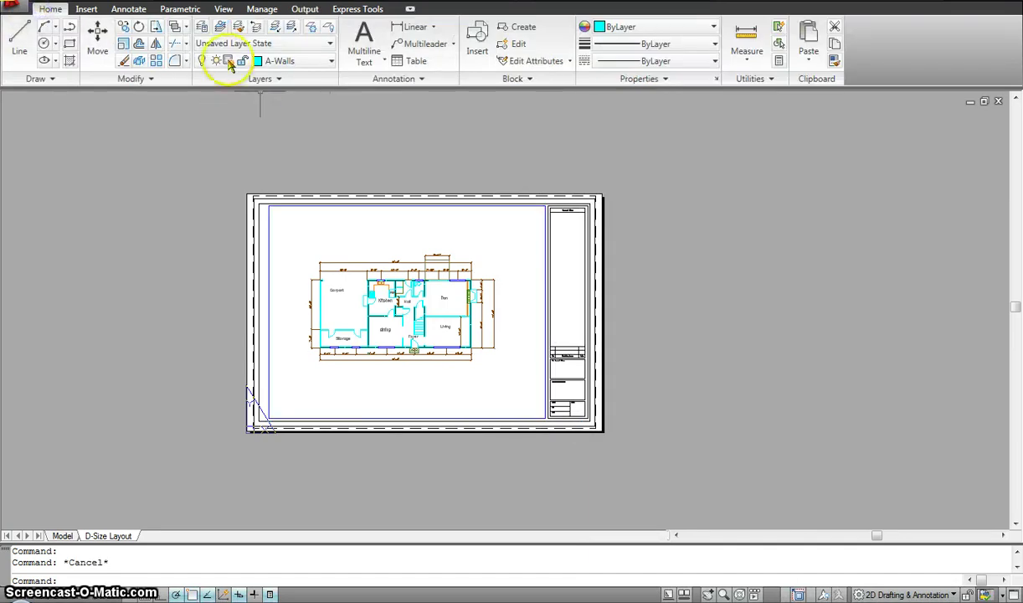
{"action": "left_click", "coordinate": [202, 30]}
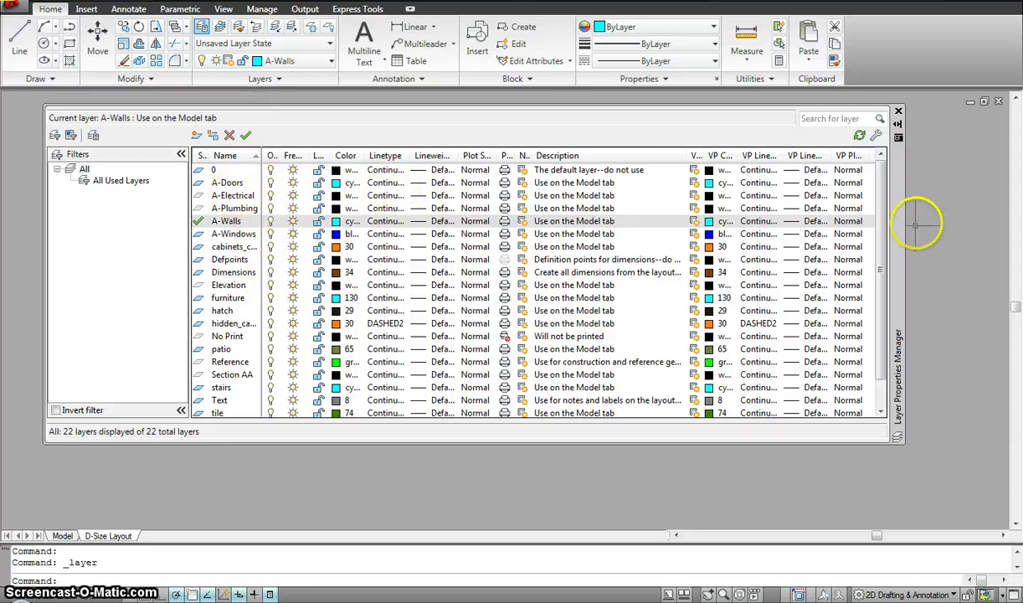
{"action": "scroll", "coordinate": [870, 214], "scroll_direction": "down", "scroll_amount": 1}
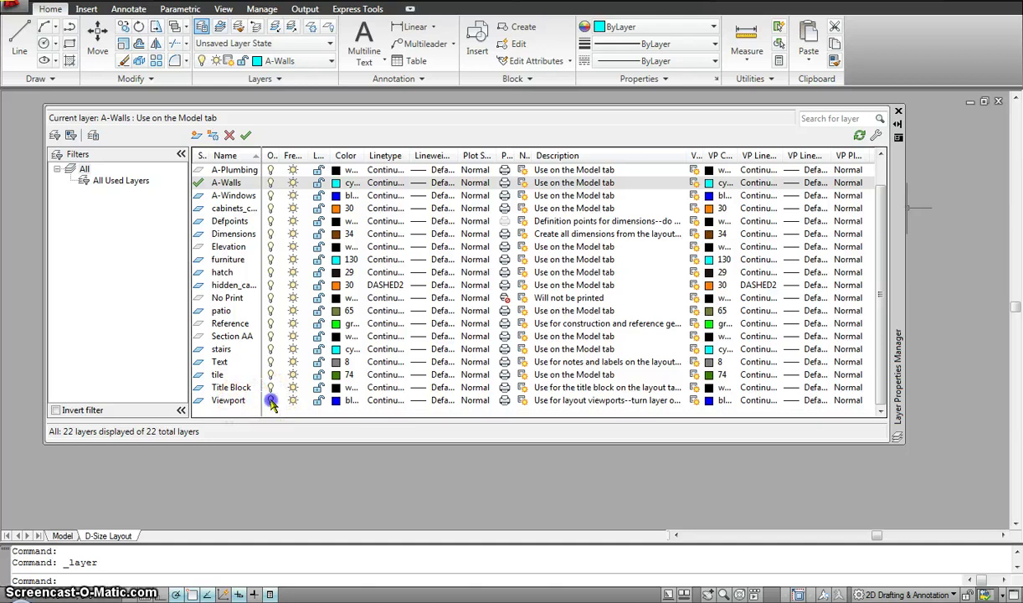
{"action": "left_click", "coordinate": [271, 401]}
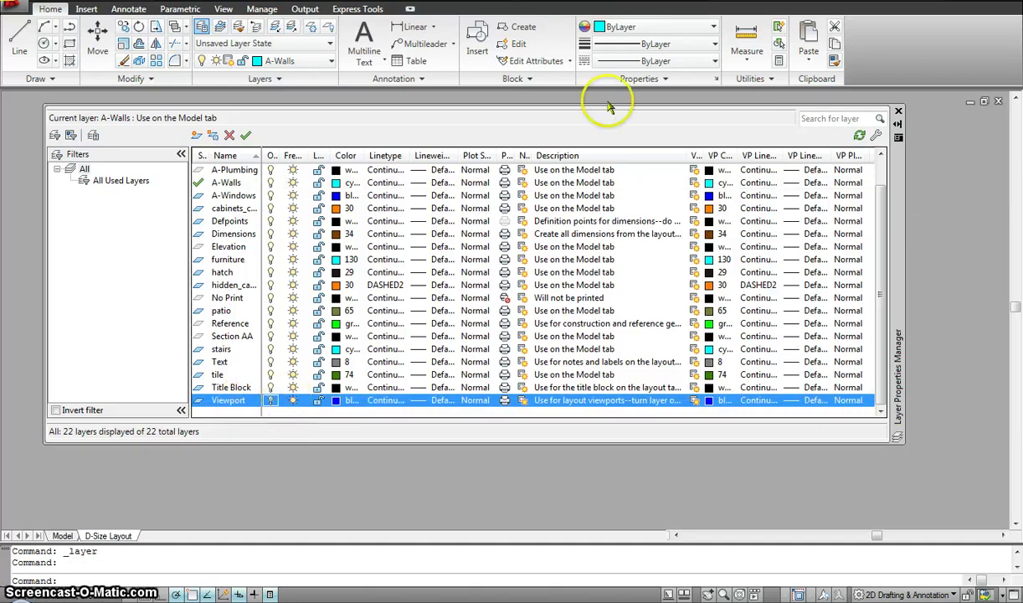
{"action": "left_click", "coordinate": [899, 112]}
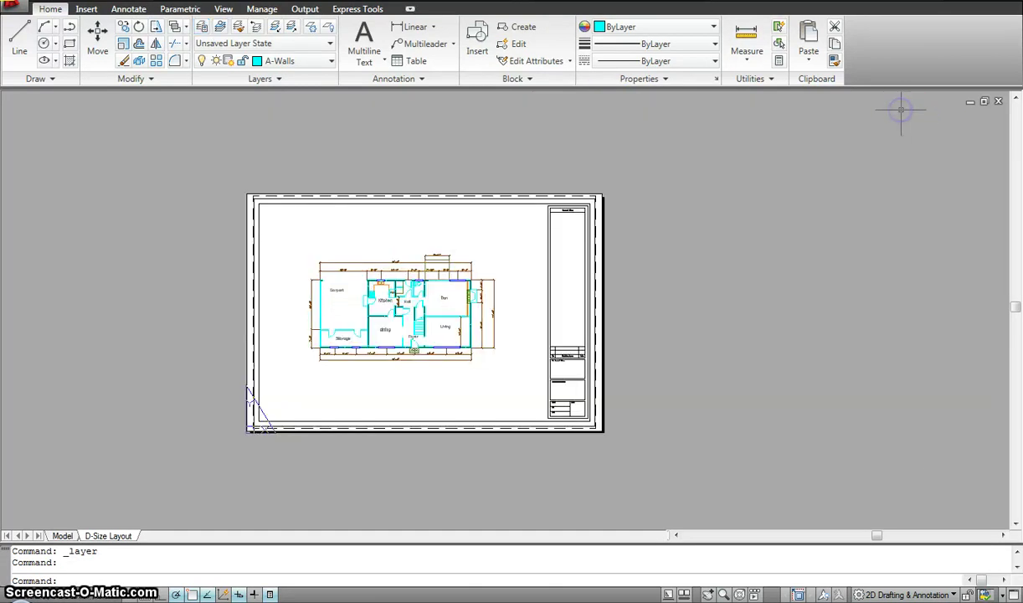
- Activate model space inside the viewport with its border layer off, and return to paper space
{"action": "double_click", "coordinate": [433, 229]}
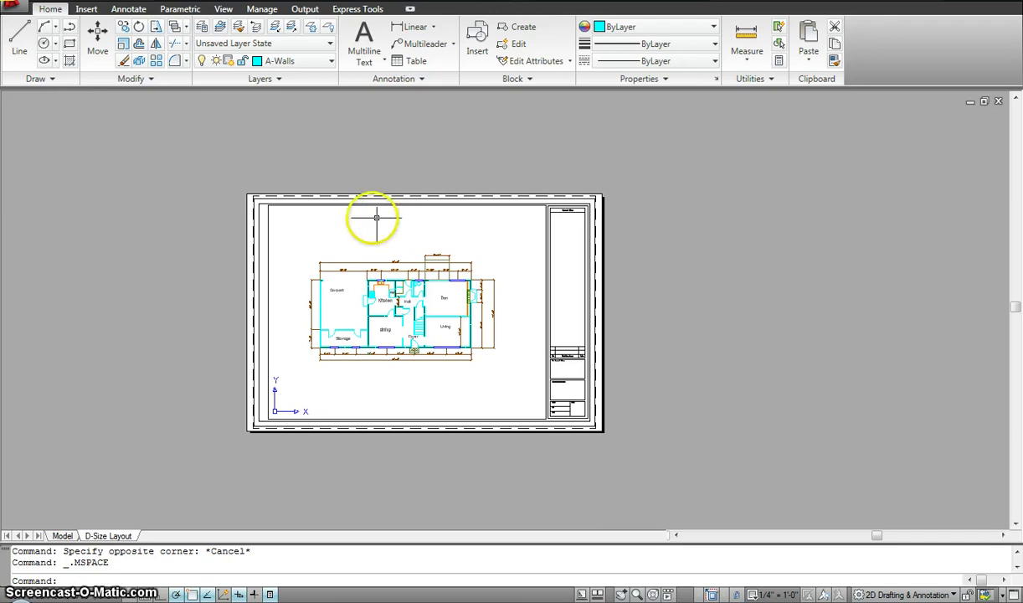
{"action": "double_click", "coordinate": [356, 141]}
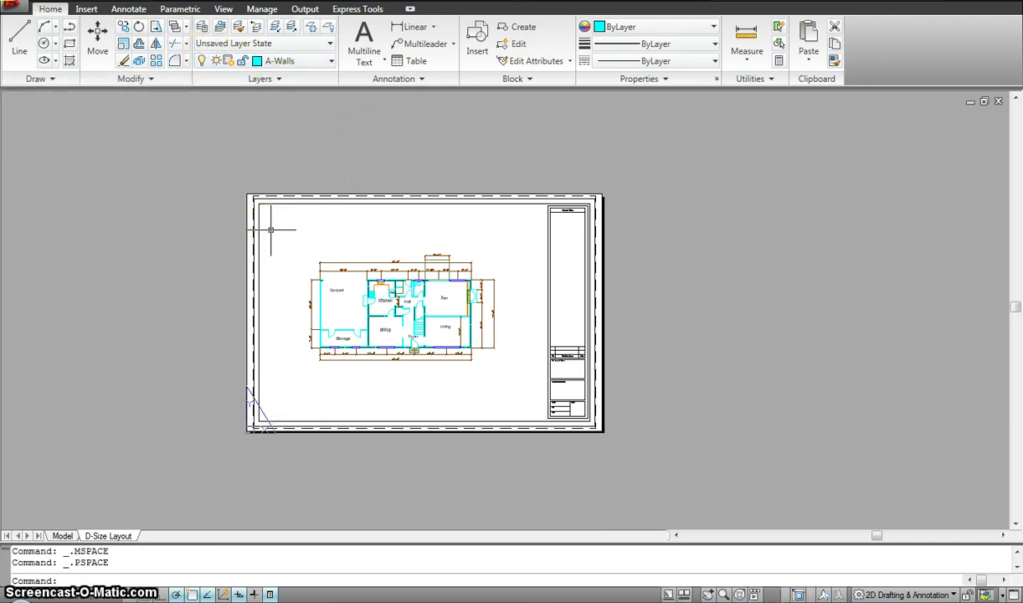